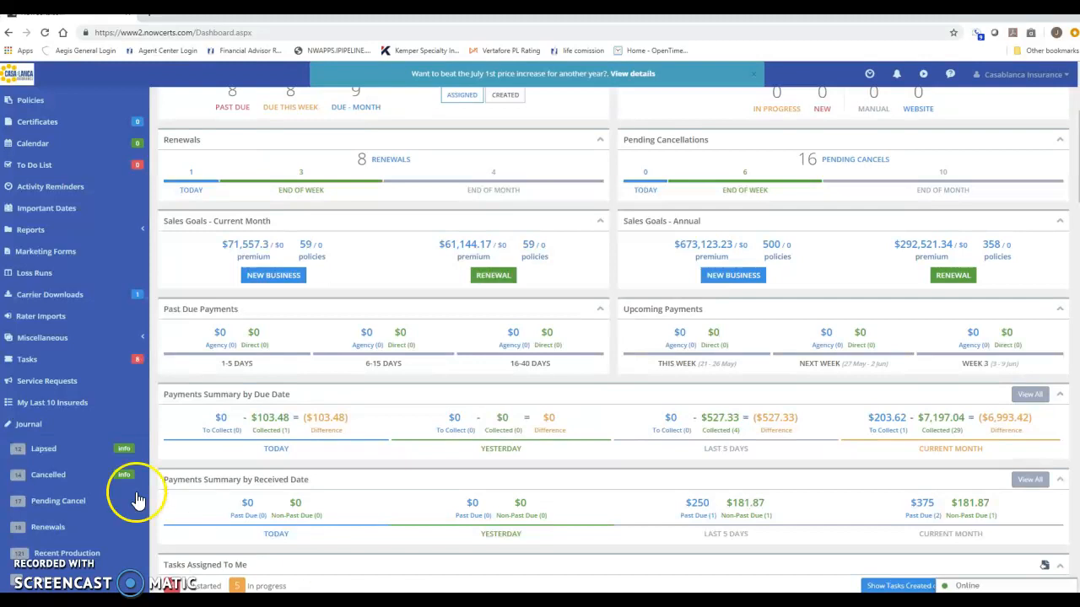
- Start a new insured record, set its type to Personal, and select the First Name field
{"action": "scroll", "coordinate": [477, 391], "scroll_direction": "up", "scroll_amount": 3}
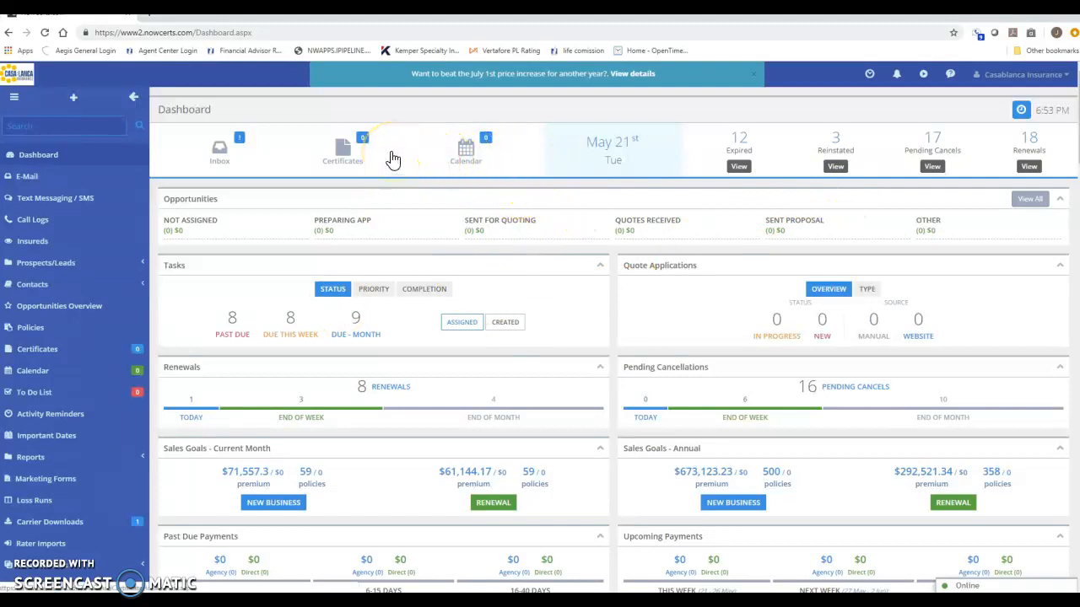
{"action": "left_click", "coordinate": [75, 98]}
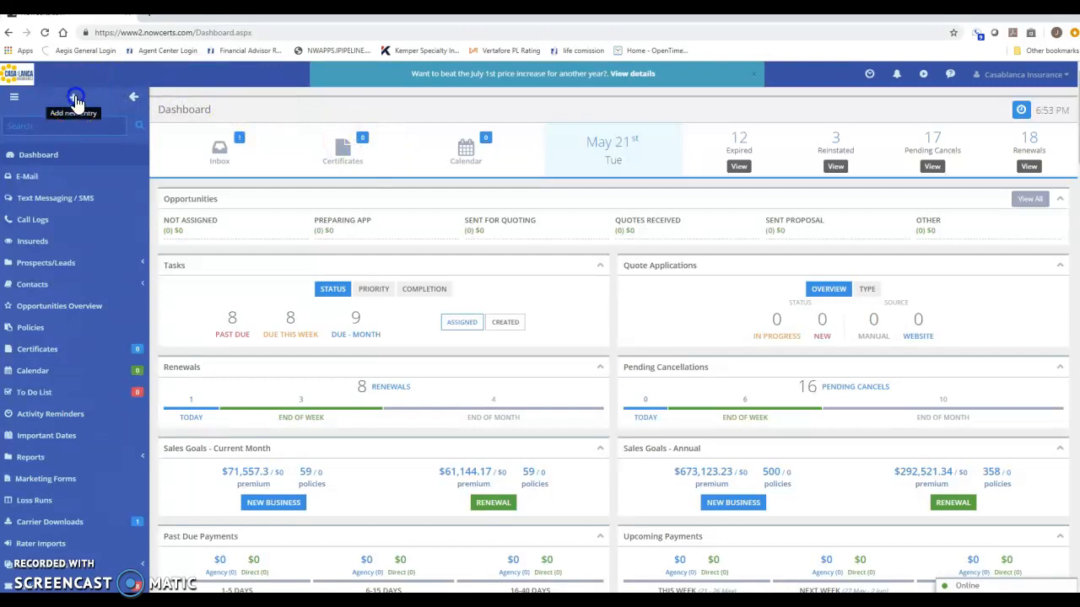
{"action": "left_click", "coordinate": [25, 137]}
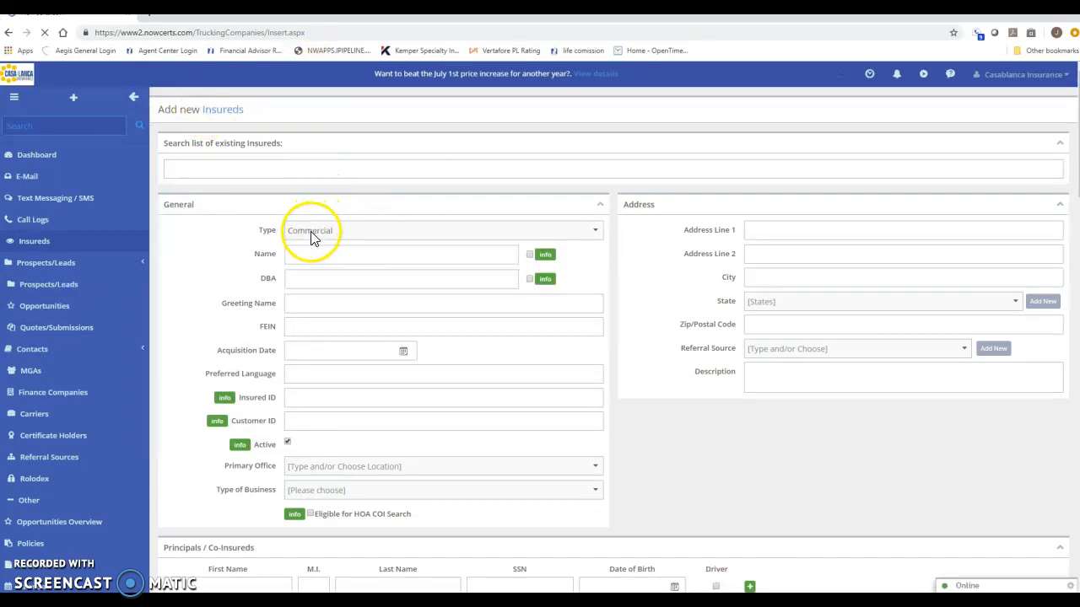
{"action": "left_click", "coordinate": [595, 233]}
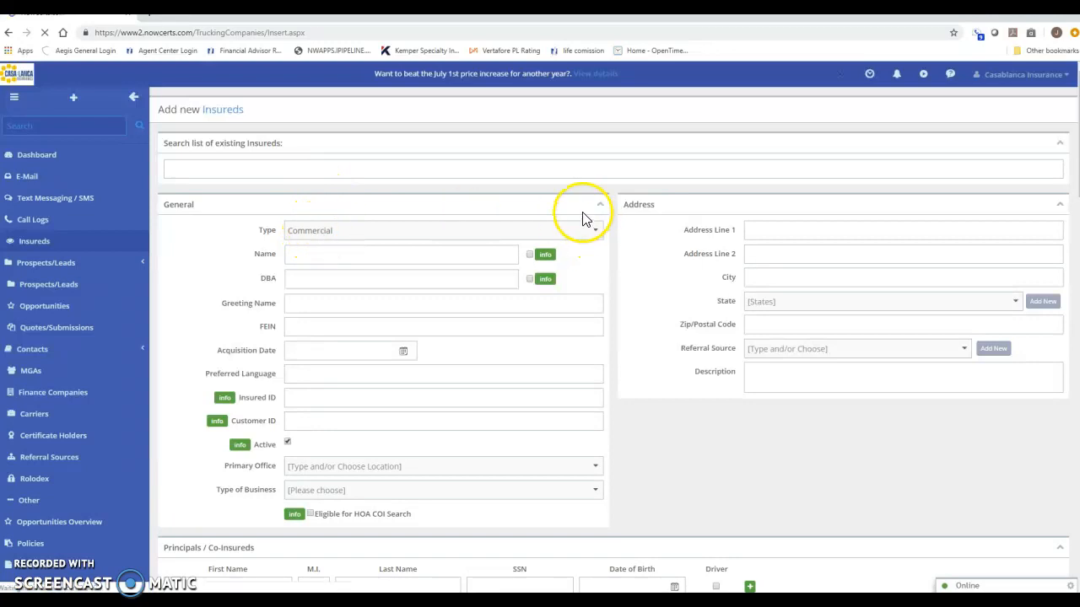
{"action": "left_click", "coordinate": [596, 232]}
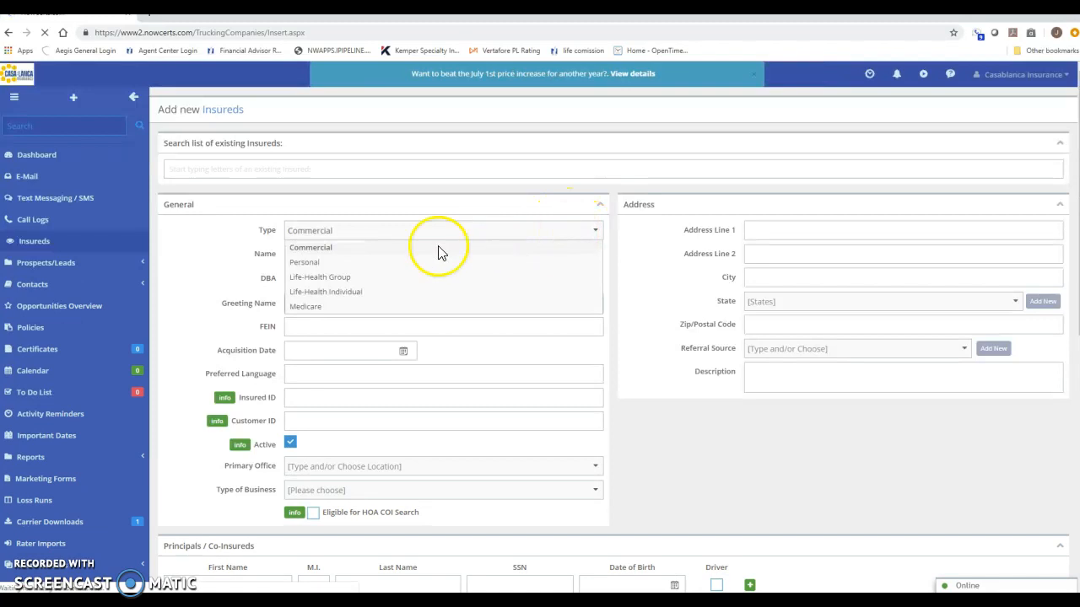
{"action": "left_click", "coordinate": [308, 267]}
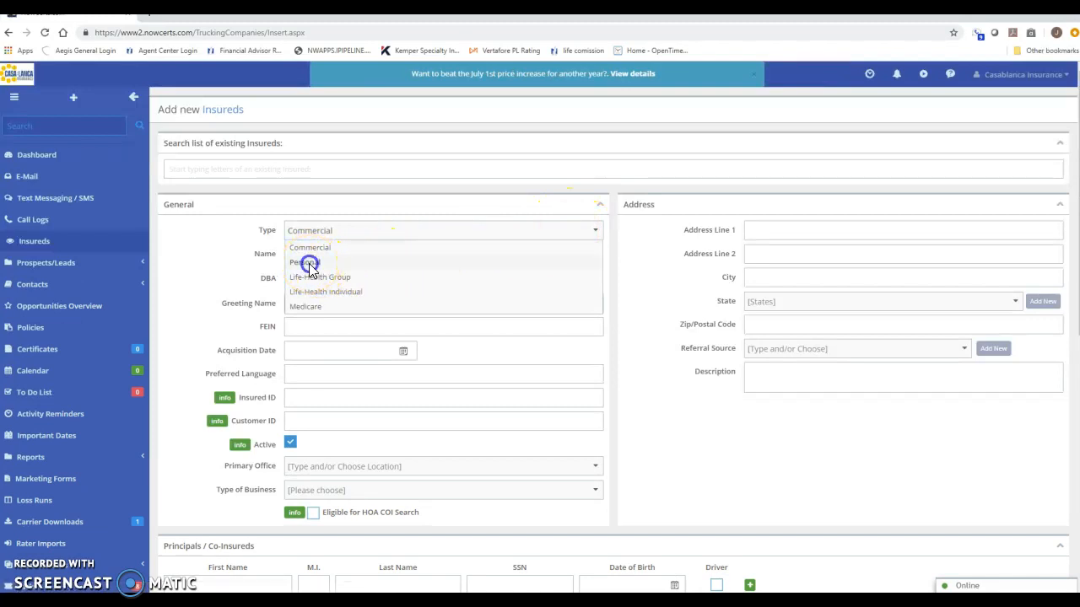
{"action": "left_click", "coordinate": [304, 255]}
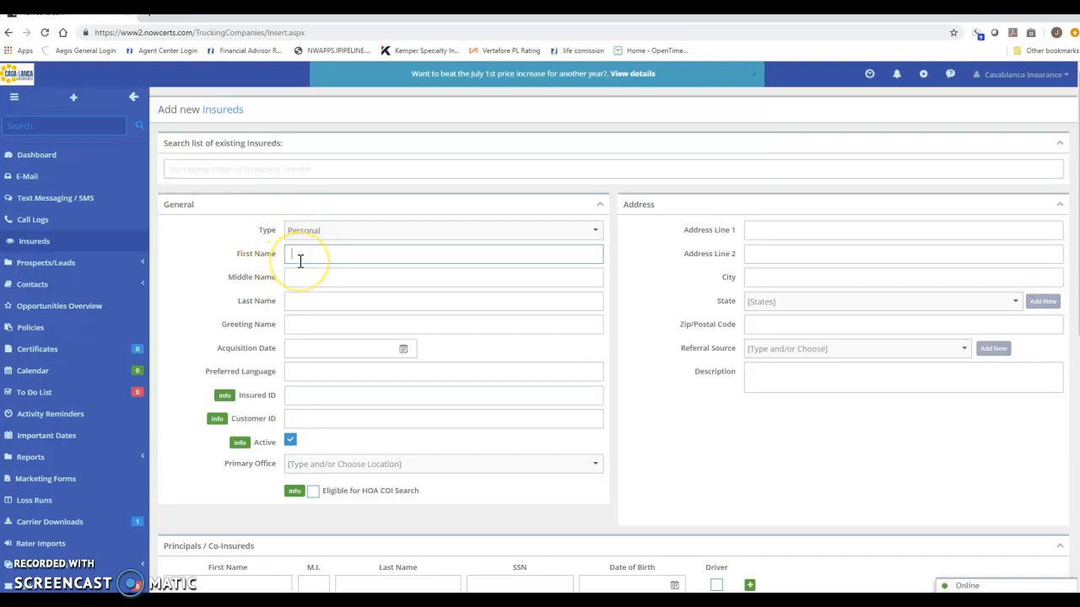
- Enter first name 'Test' and last name 'Subject' for the new insured
{"action": "type", "text": "Test"}
{"action": "key", "text": "Tab"}
{"action": "key", "text": "Tab"}
{"action": "type", "text": "Subject"}
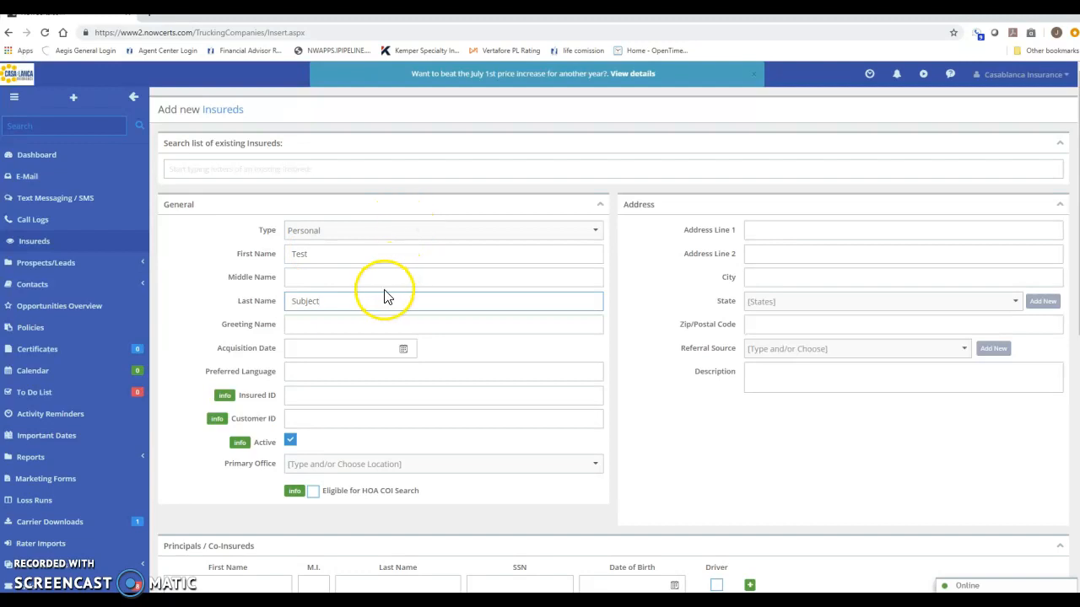
{"action": "scroll", "coordinate": [385, 290], "scroll_direction": "down", "scroll_amount": 1}
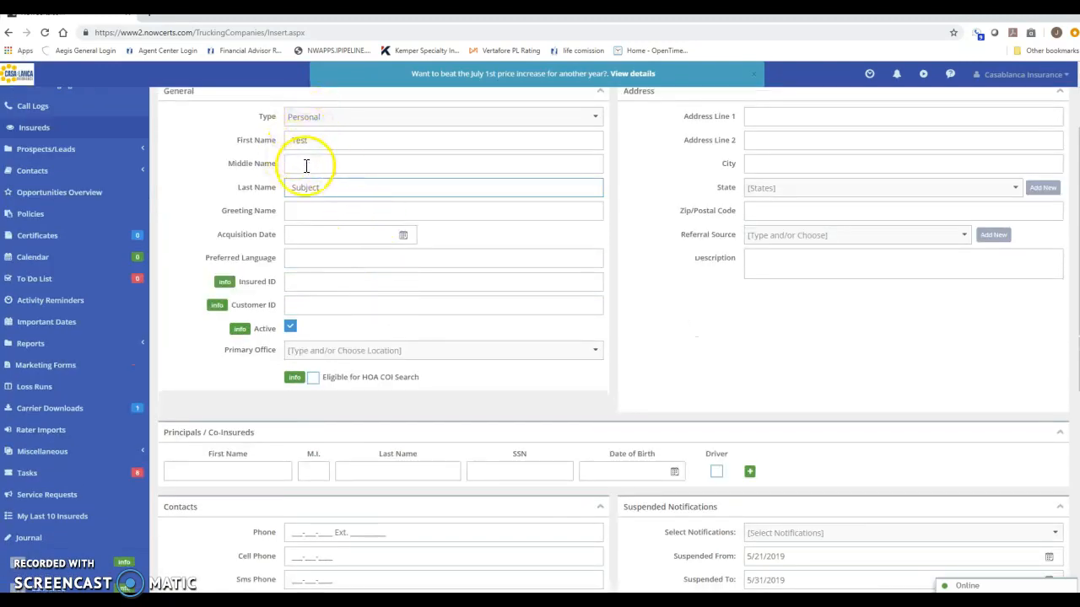
{"action": "scroll", "coordinate": [316, 226], "scroll_direction": "down", "scroll_amount": 1}
{"action": "scroll", "coordinate": [316, 226], "scroll_direction": "down", "scroll_amount": 3}
- Fill in the insured's cell phone number and e-mail address under Contacts
{"action": "left_click", "coordinate": [295, 271]}
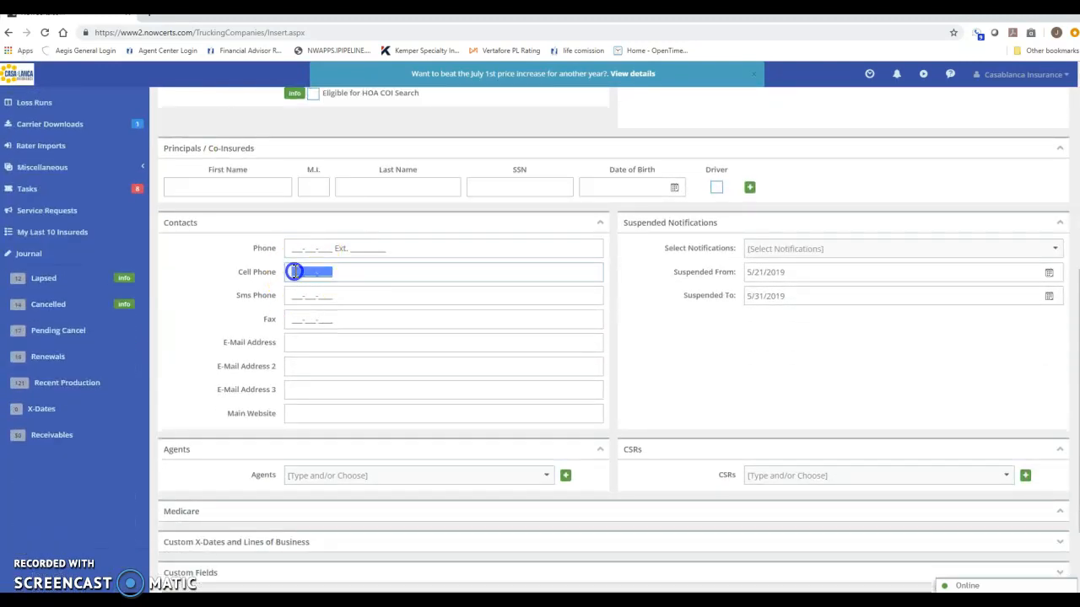
{"action": "left_click", "coordinate": [296, 272]}
{"action": "left_click", "coordinate": [308, 342]}
{"action": "left_click", "coordinate": [308, 342]}
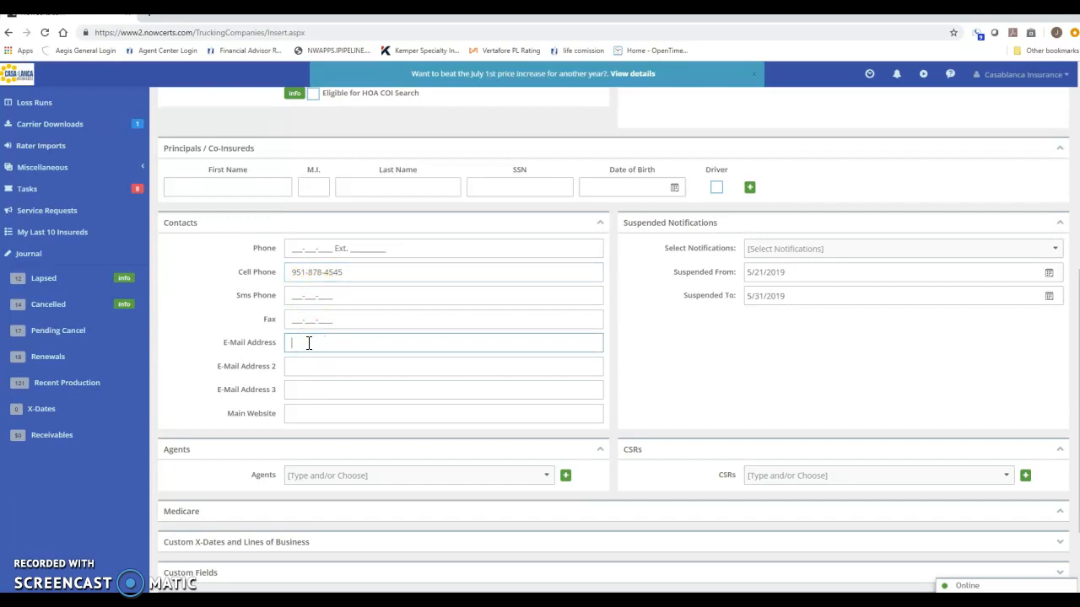
{"action": "left_click", "coordinate": [241, 320]}
{"action": "scroll", "coordinate": [241, 303], "scroll_direction": "up", "scroll_amount": 5}
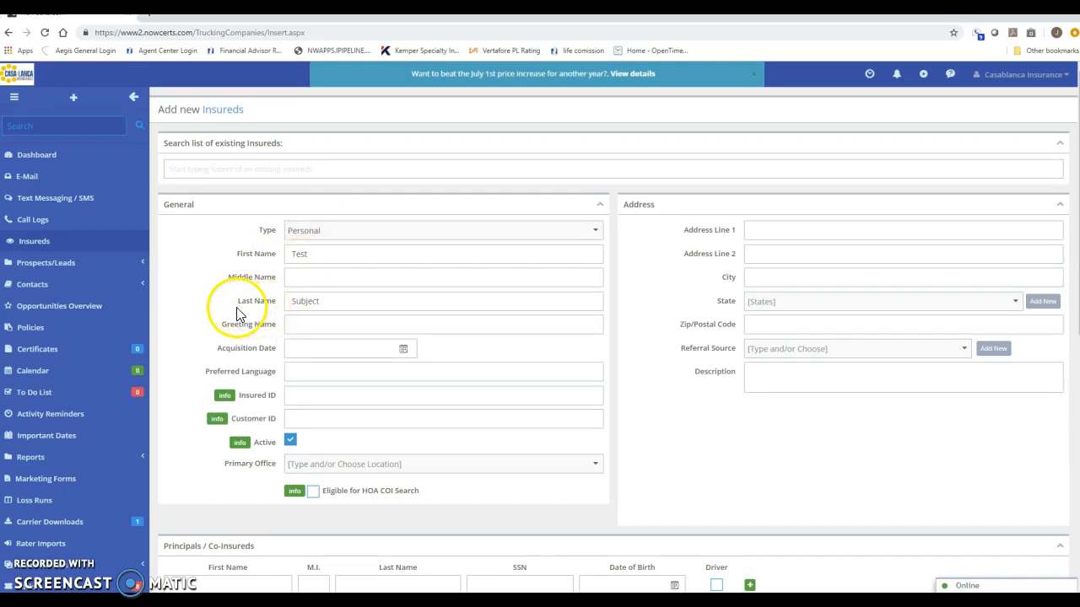
- Save the new personal insured 'Subject, Test'
{"action": "scroll", "coordinate": [238, 312], "scroll_direction": "down", "scroll_amount": 6}
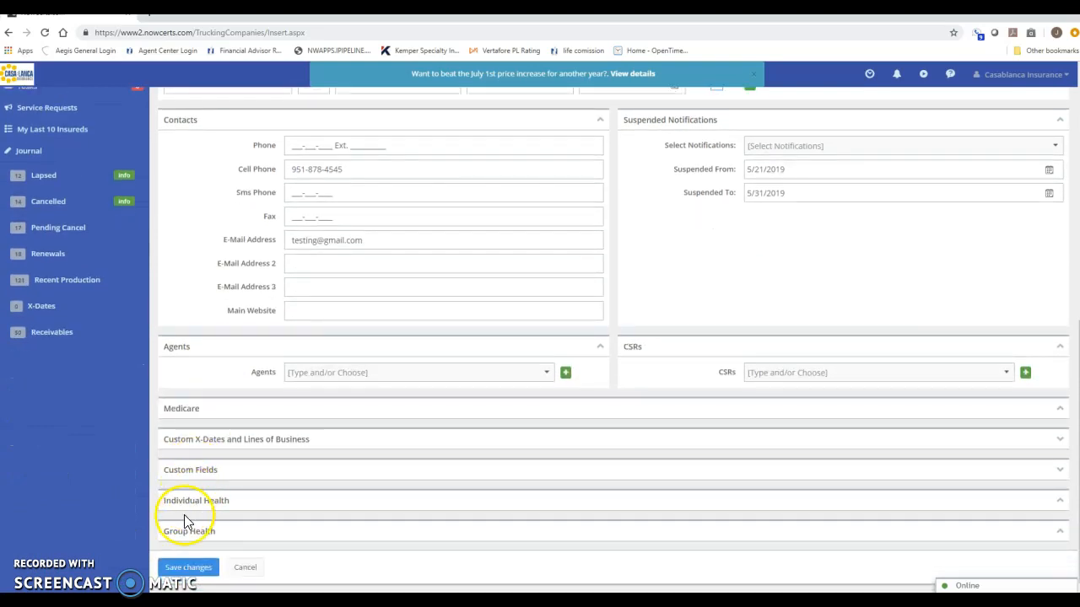
{"action": "left_click", "coordinate": [184, 568]}
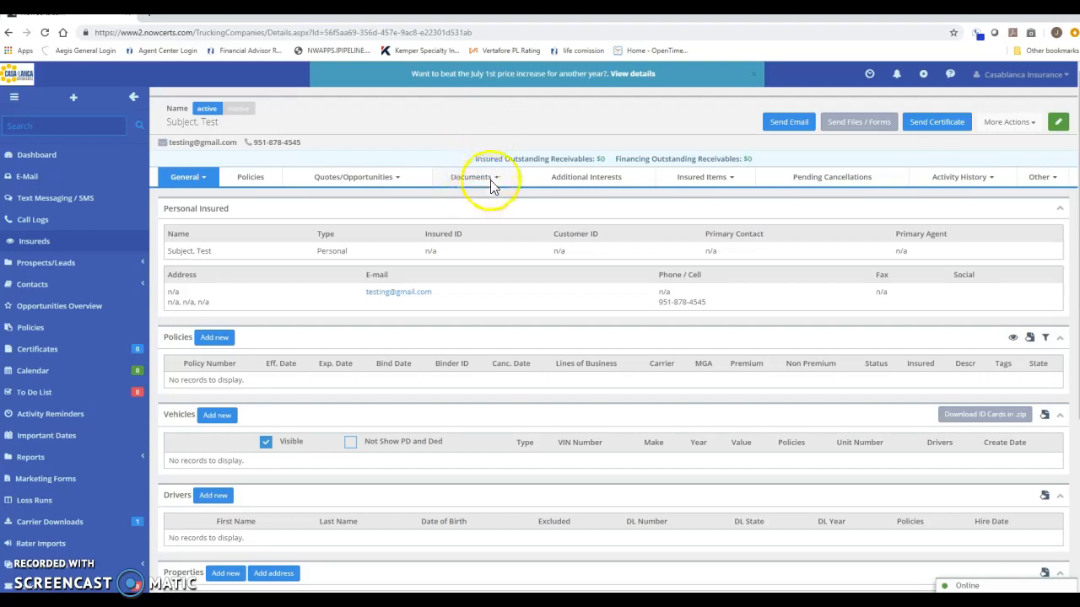
- Go to the insured's Files page from the Documents menu
{"action": "left_click", "coordinate": [495, 178]}
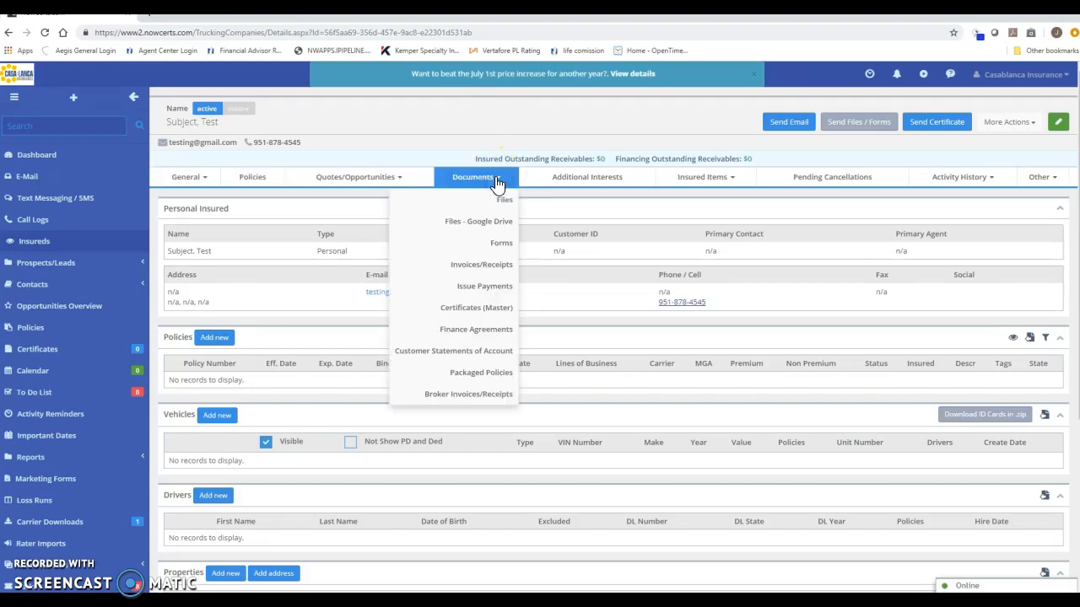
{"action": "left_click", "coordinate": [501, 204]}
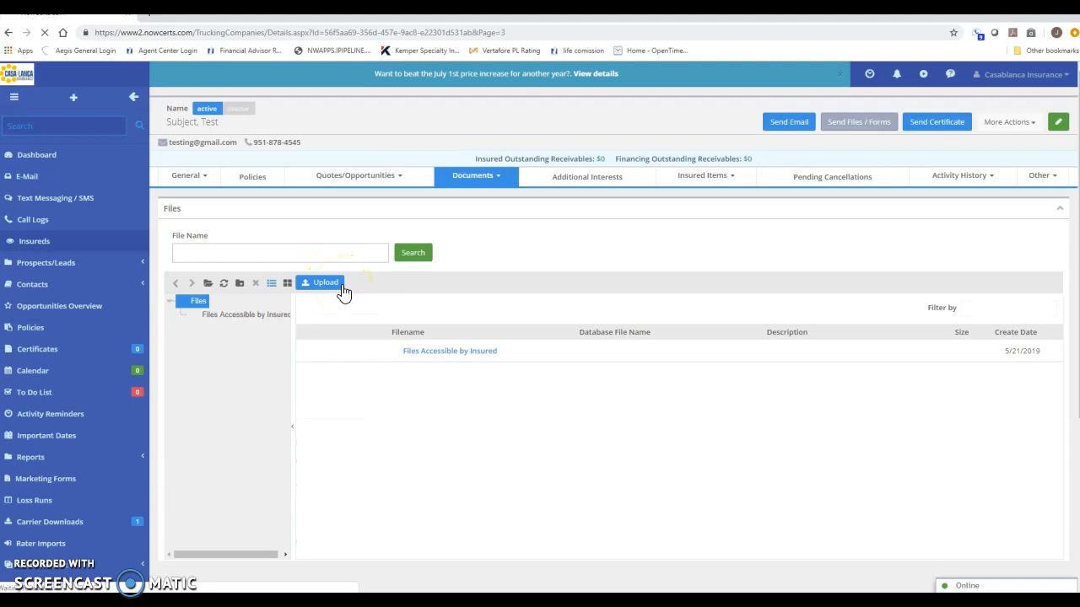
{"action": "left_click", "coordinate": [335, 283]}
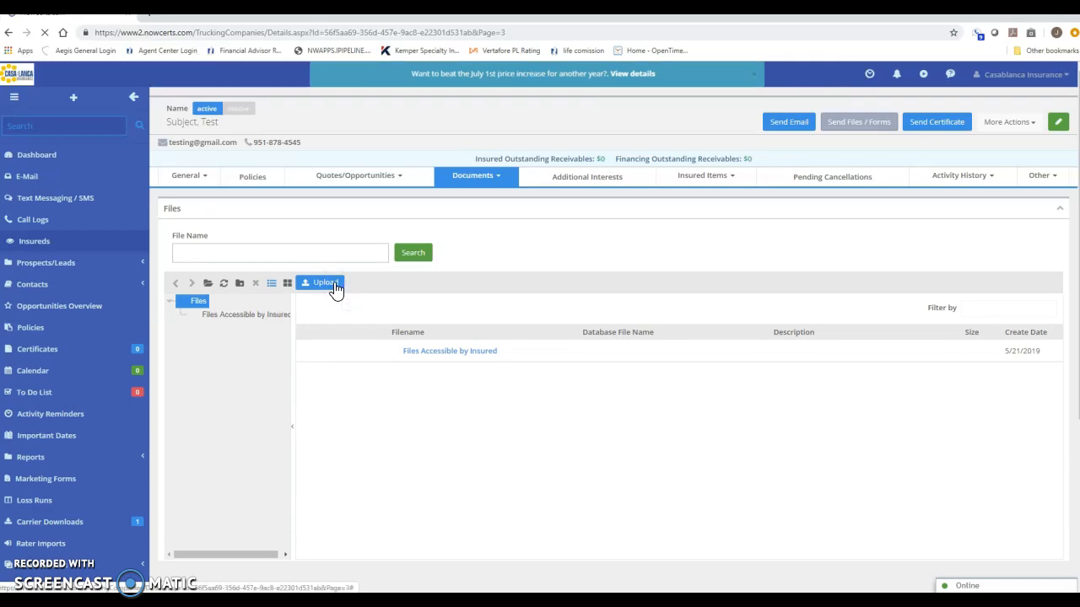
- Upload the application PDF from the Desktop, described as 'Unsigned Application / Um agreement'
{"action": "left_click", "coordinate": [330, 281]}
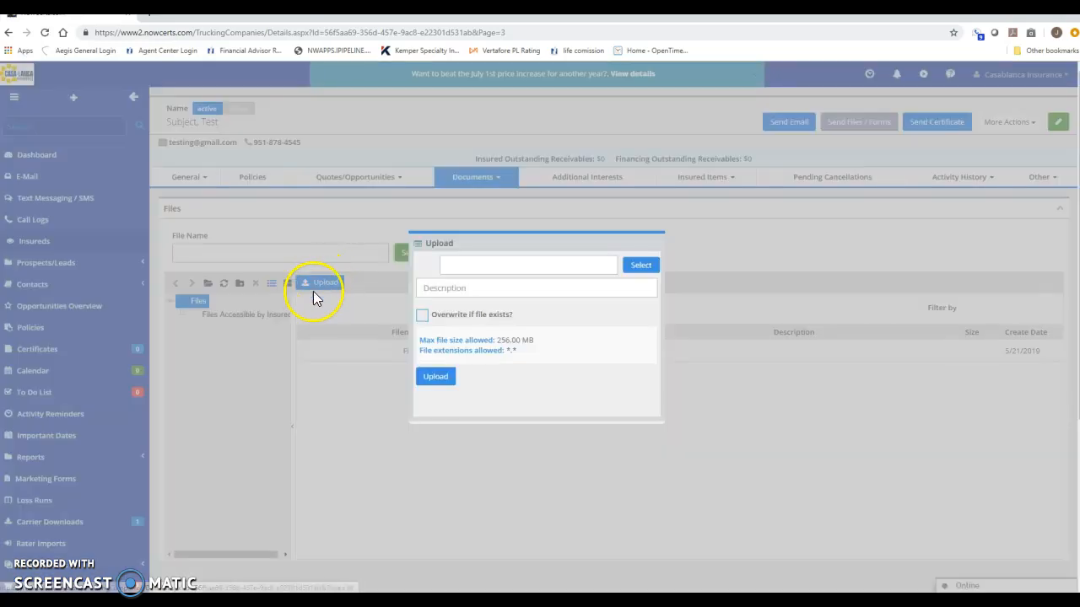
{"action": "left_click", "coordinate": [476, 288]}
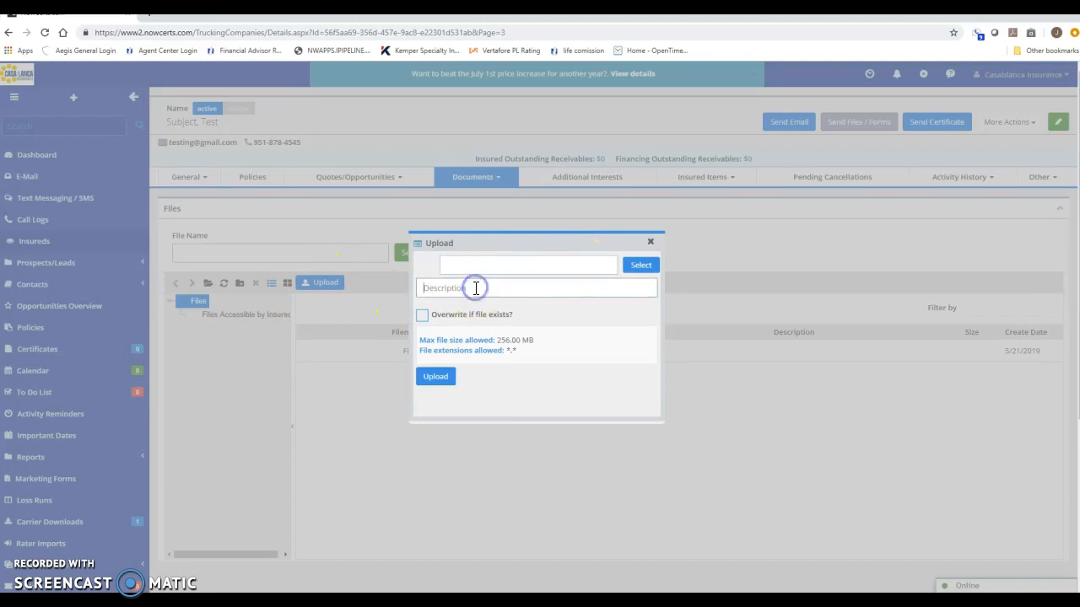
{"action": "type", "text": "Unsigned Application / Um ag"}
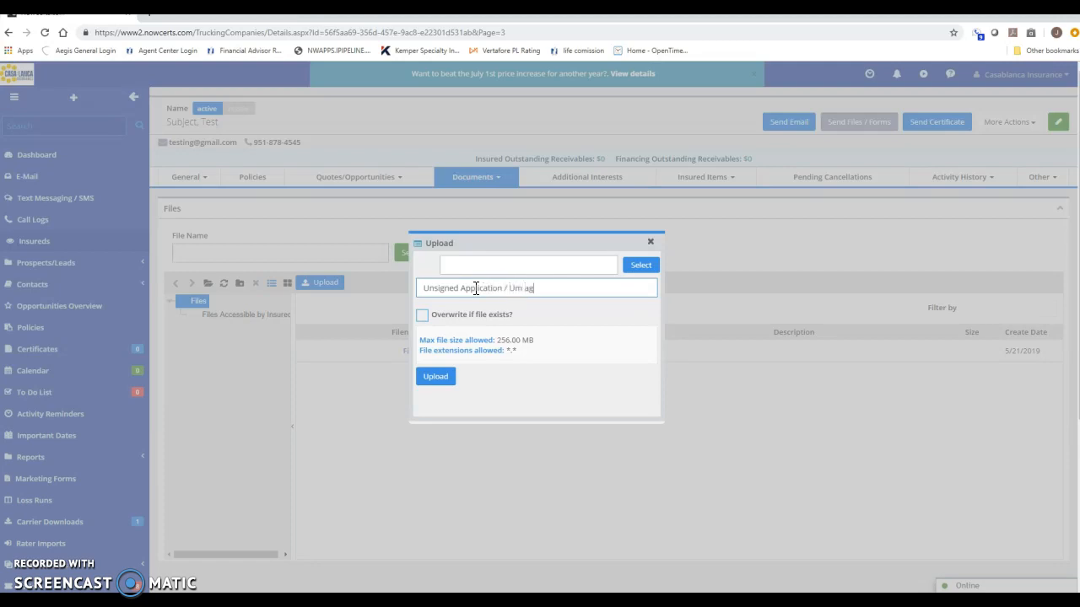
{"action": "type", "text": "reement"}
{"action": "left_click", "coordinate": [635, 246]}
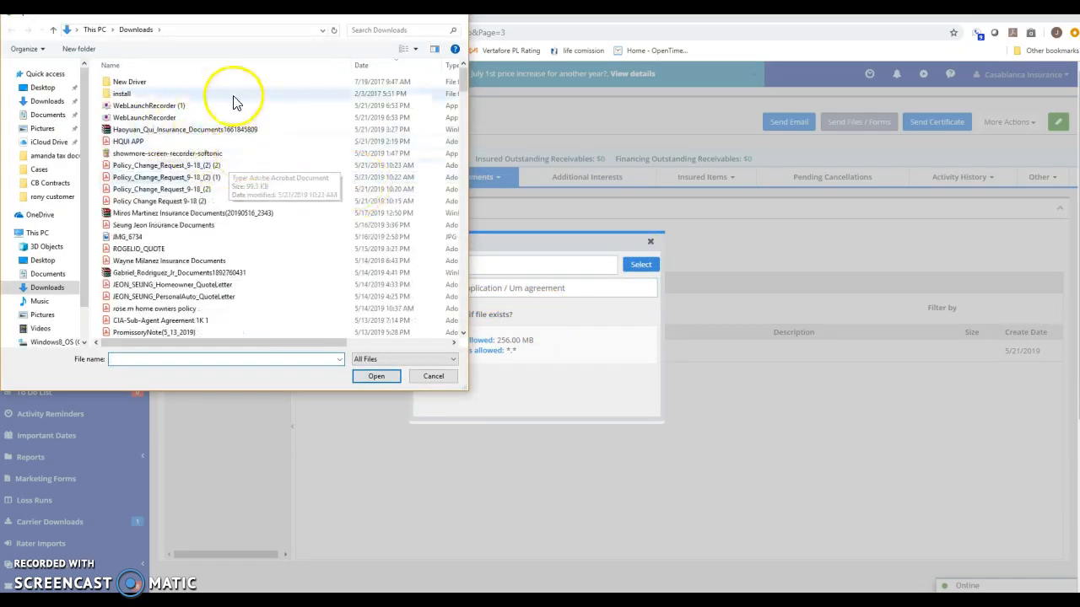
{"action": "left_click", "coordinate": [40, 87]}
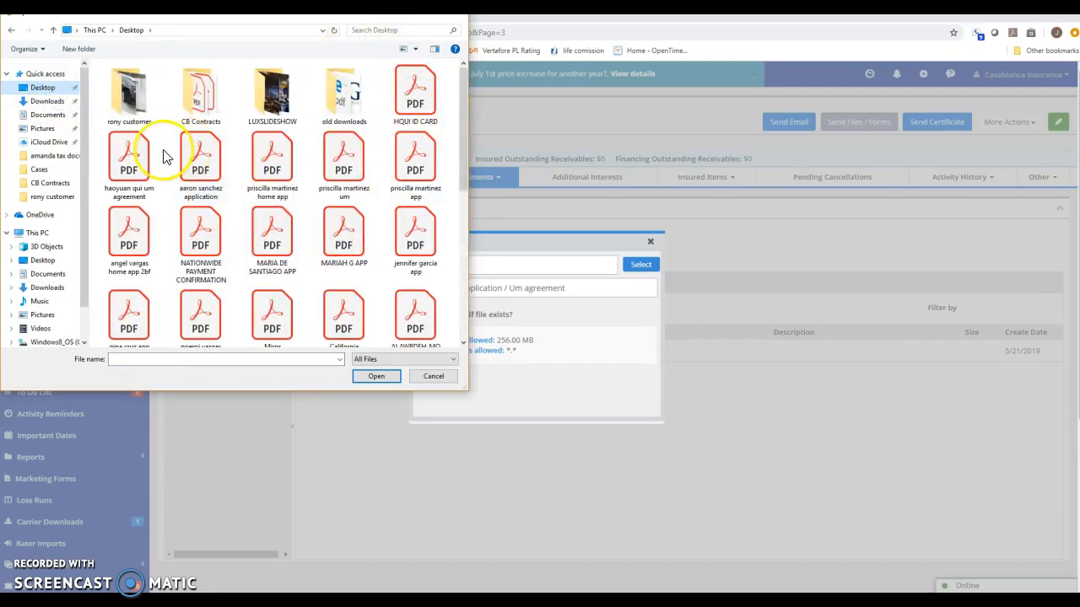
{"action": "double_click", "coordinate": [414, 162]}
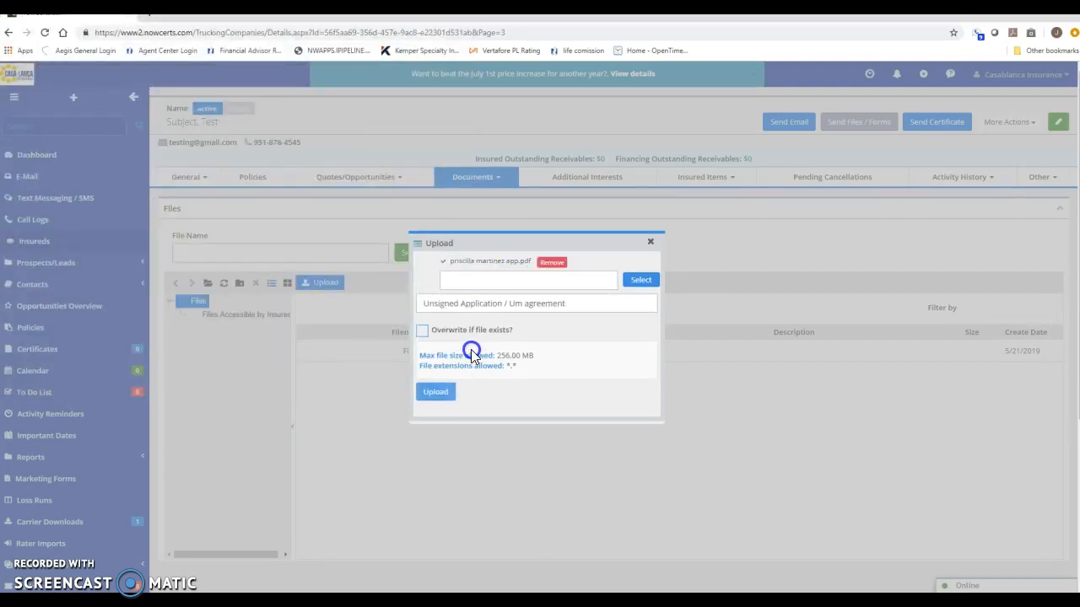
{"action": "left_click", "coordinate": [437, 394]}
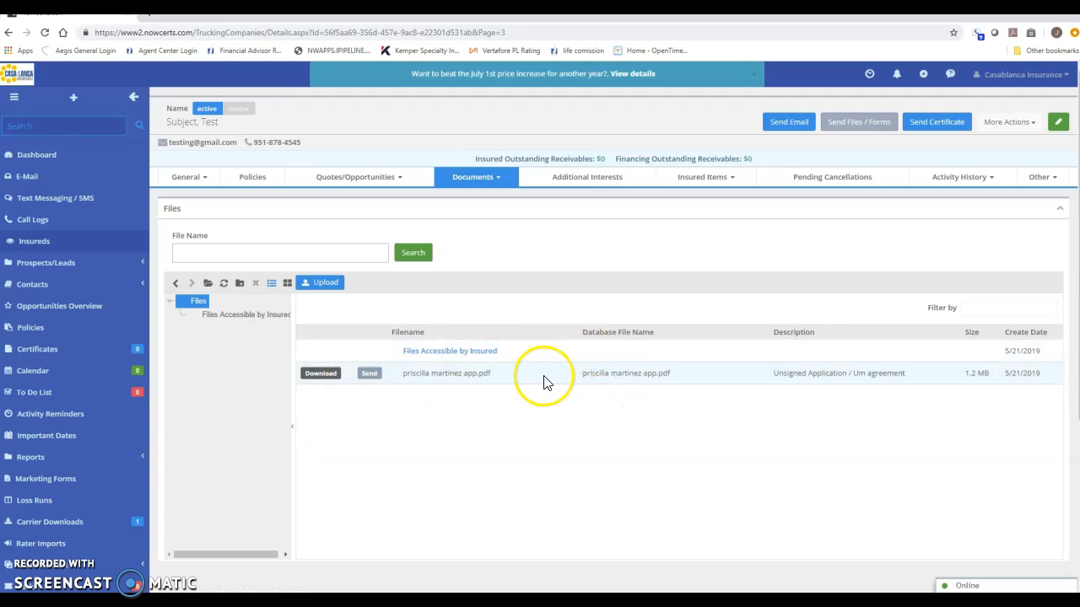
- Go to the insured's Forms page from the Documents menu
{"action": "left_click", "coordinate": [481, 177]}
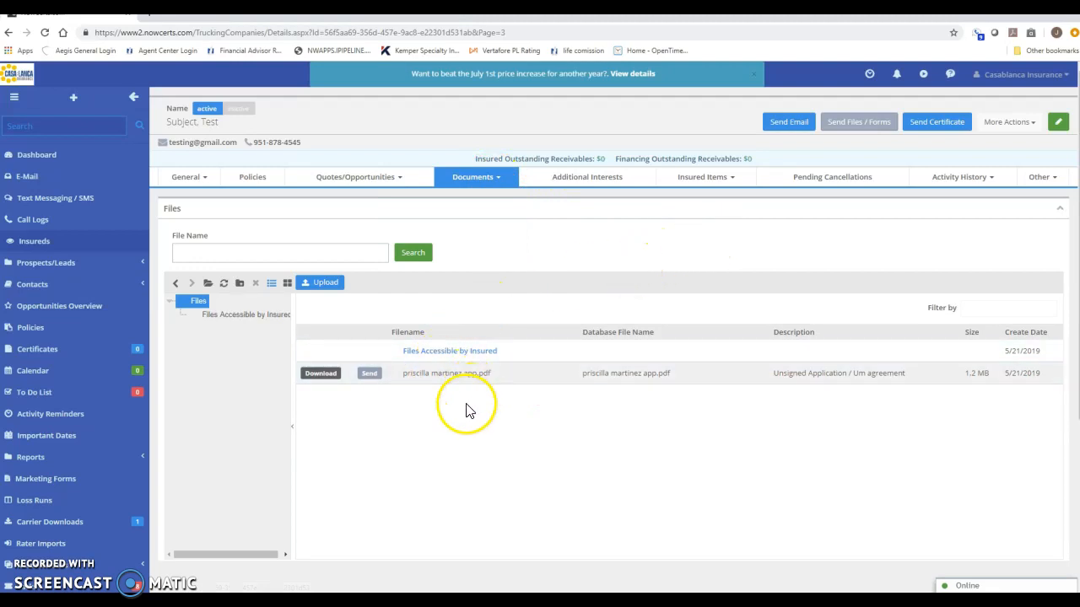
{"action": "mouse_move", "coordinate": [497, 185]}
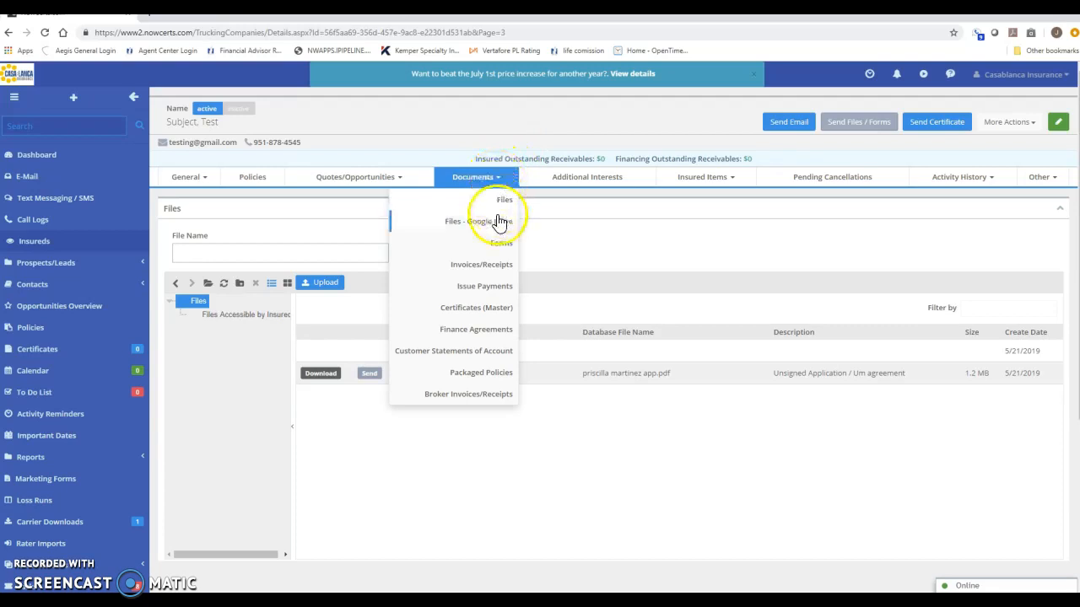
{"action": "left_click", "coordinate": [502, 241]}
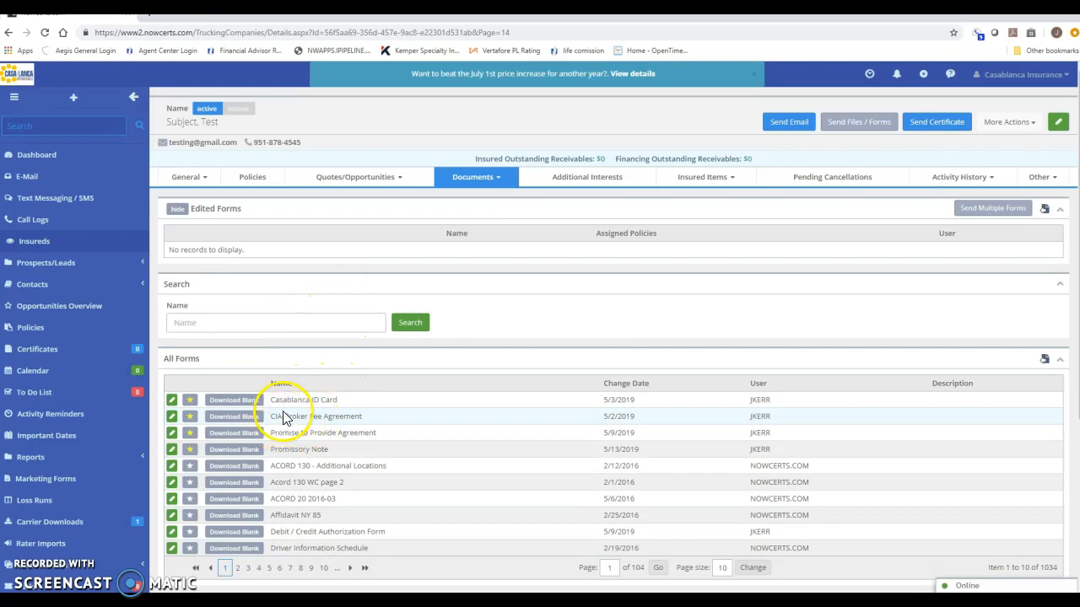
- Open the CIA-Broker Fee Agreement and fill in its As of date and broker fee amount
{"action": "left_click", "coordinate": [176, 418]}
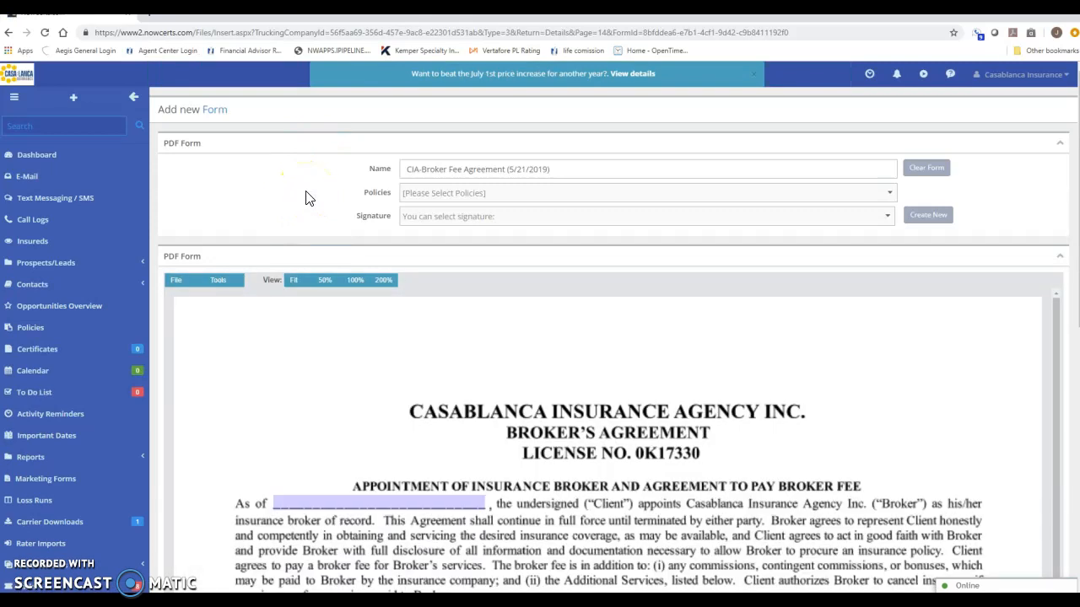
{"action": "scroll", "coordinate": [306, 198], "scroll_direction": "down", "scroll_amount": 2}
{"action": "left_click", "coordinate": [303, 390]}
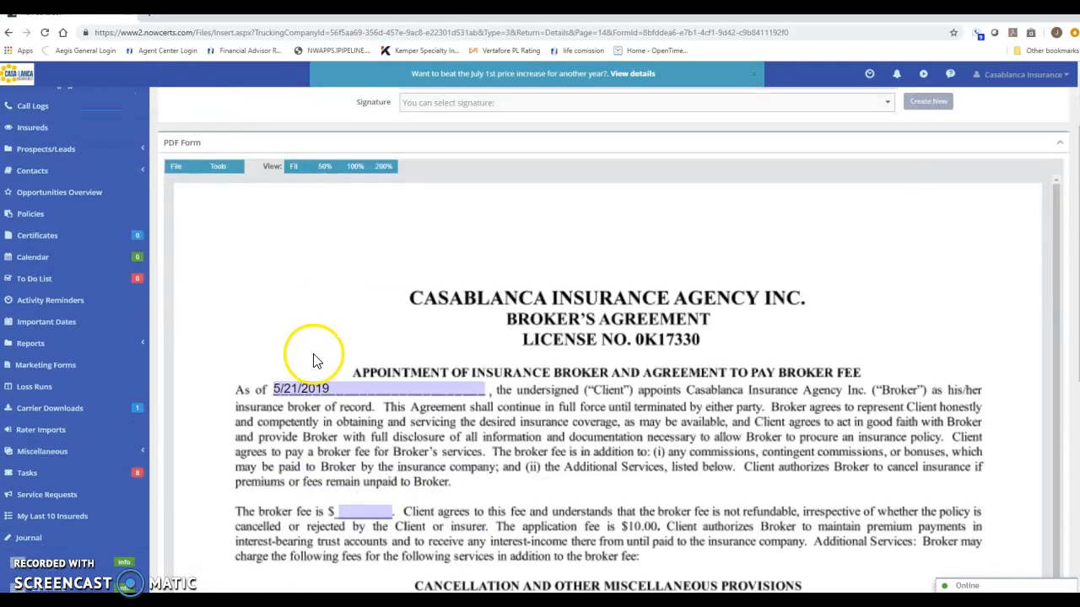
{"action": "scroll", "coordinate": [305, 390], "scroll_direction": "down", "scroll_amount": 2}
{"action": "left_click", "coordinate": [361, 339]}
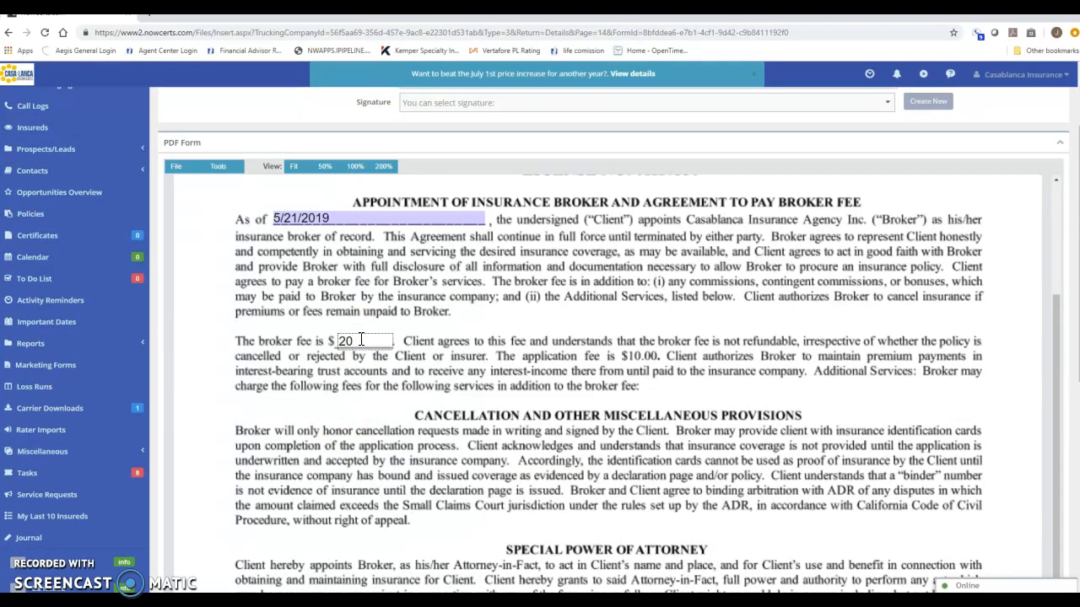
{"action": "scroll", "coordinate": [360, 338], "scroll_direction": "down", "scroll_amount": 5}
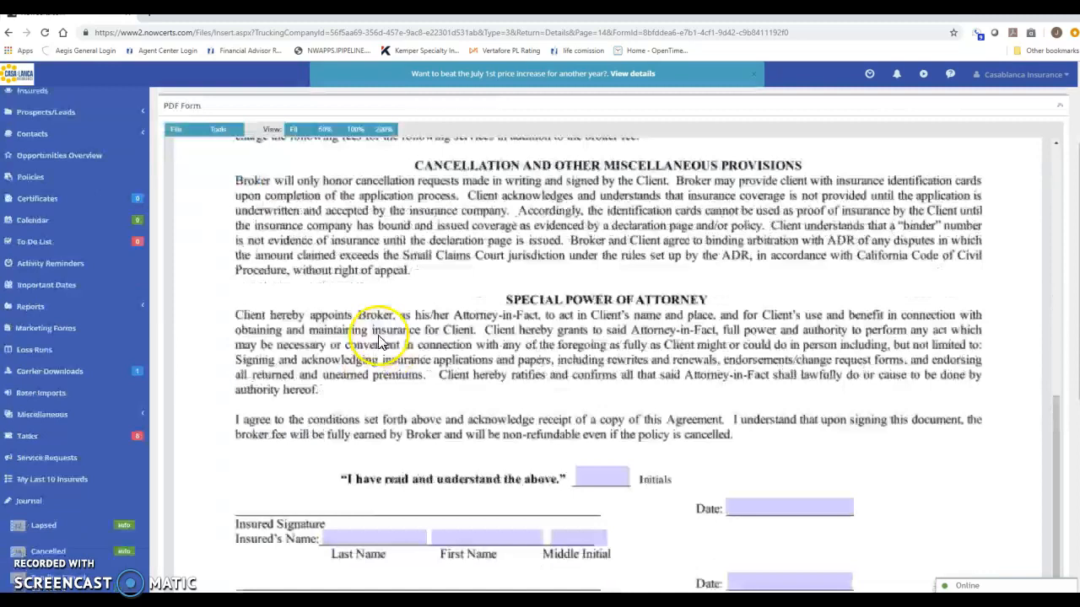
- Enter last name Subject and first name Testing, then save the agreement
{"action": "left_click", "coordinate": [355, 405]}
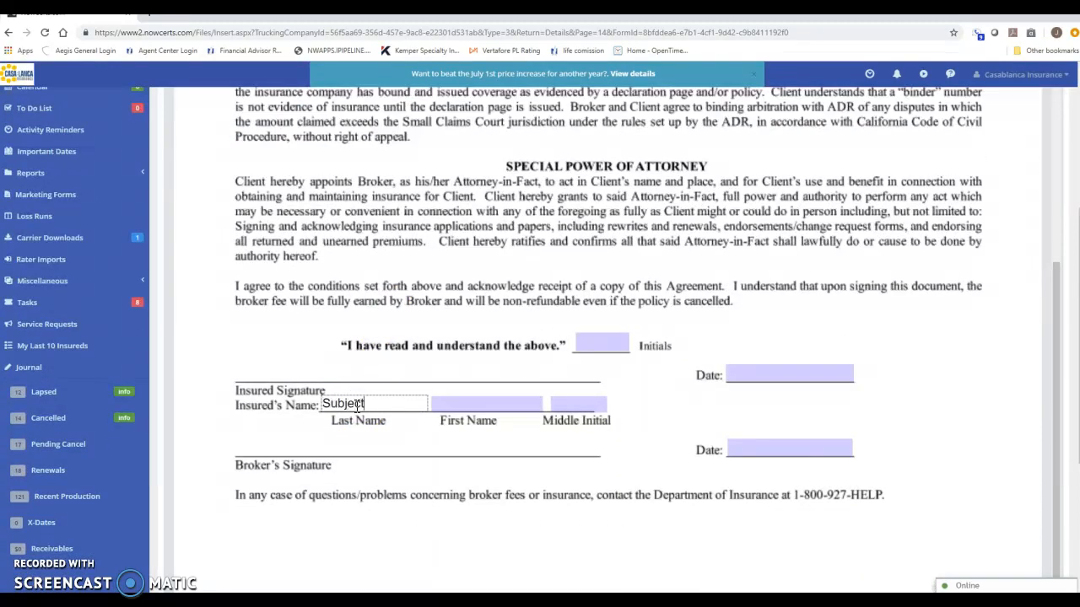
{"action": "key", "text": "Tab"}
{"action": "left_click", "coordinate": [459, 404]}
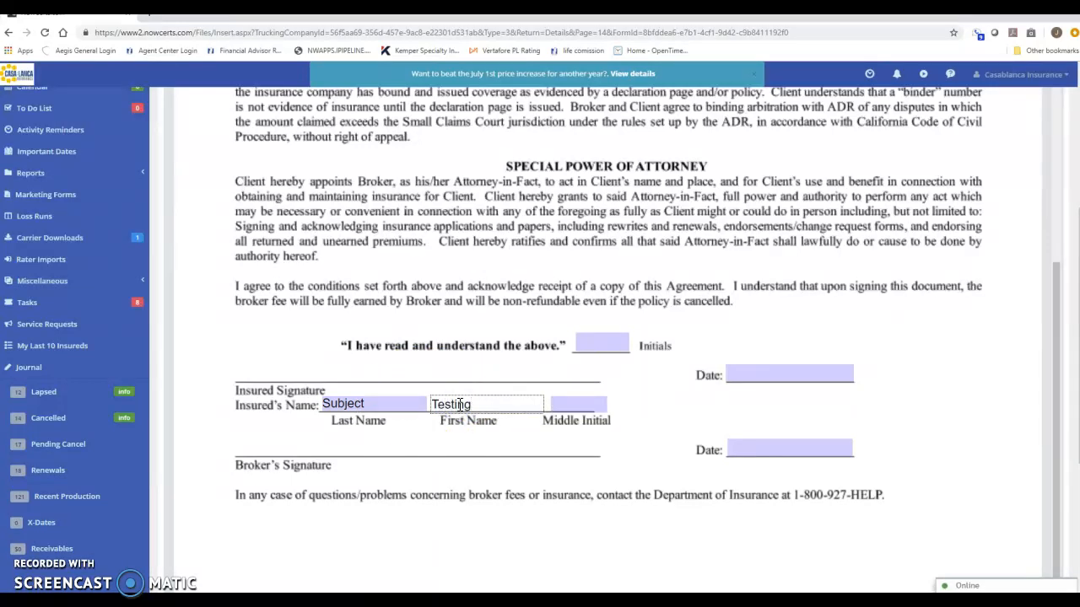
{"action": "scroll", "coordinate": [377, 327], "scroll_direction": "down", "scroll_amount": 1}
{"action": "scroll", "coordinate": [198, 535], "scroll_direction": "down", "scroll_amount": 4}
{"action": "left_click", "coordinate": [171, 568]}
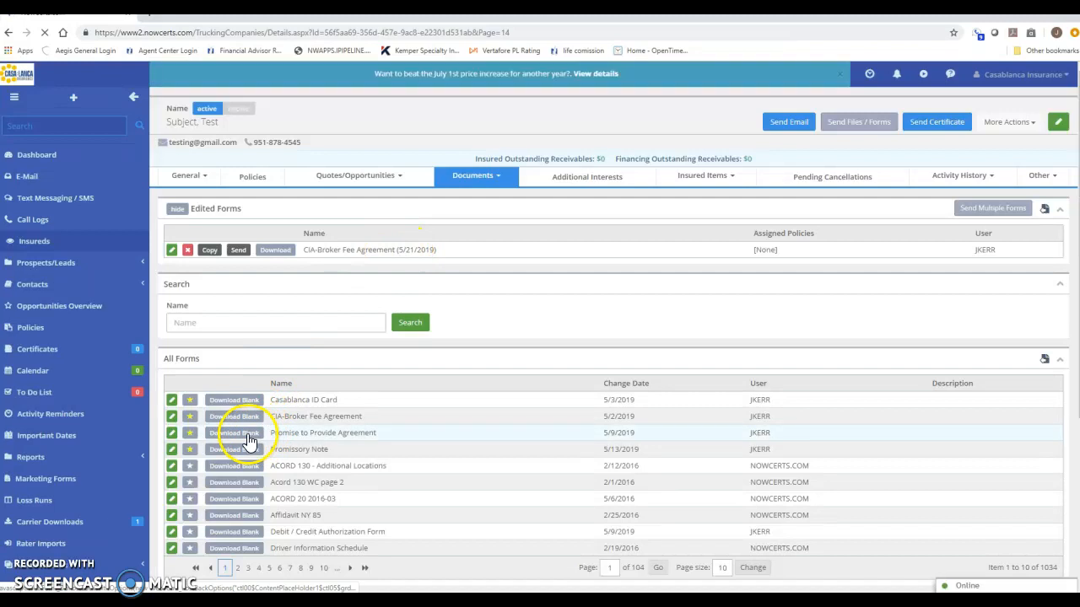
- Favourite the Promissory Note form and open a new Promise to Provide Agreement
{"action": "left_click", "coordinate": [190, 449]}
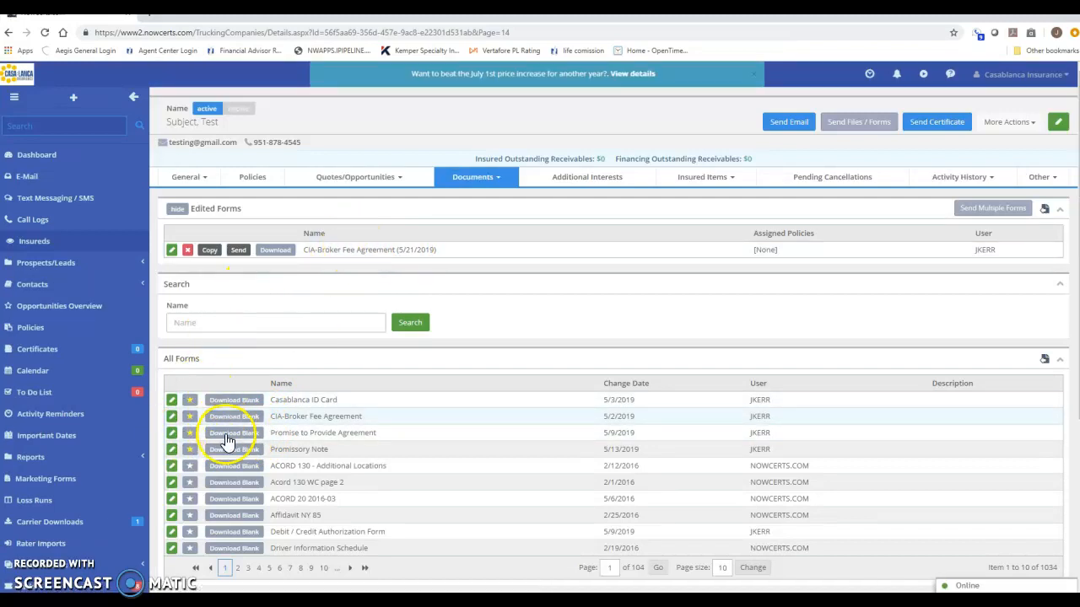
{"action": "left_click", "coordinate": [171, 434]}
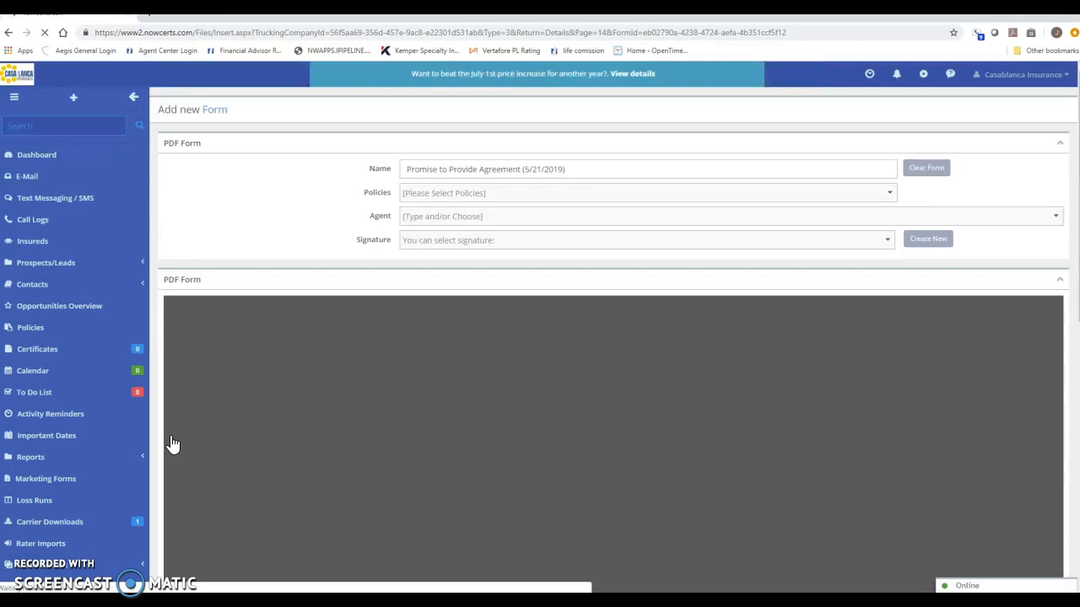
- Fill in the agent and policy number on the Promise to Provide Agreement and save it
{"action": "left_click", "coordinate": [145, 454]}
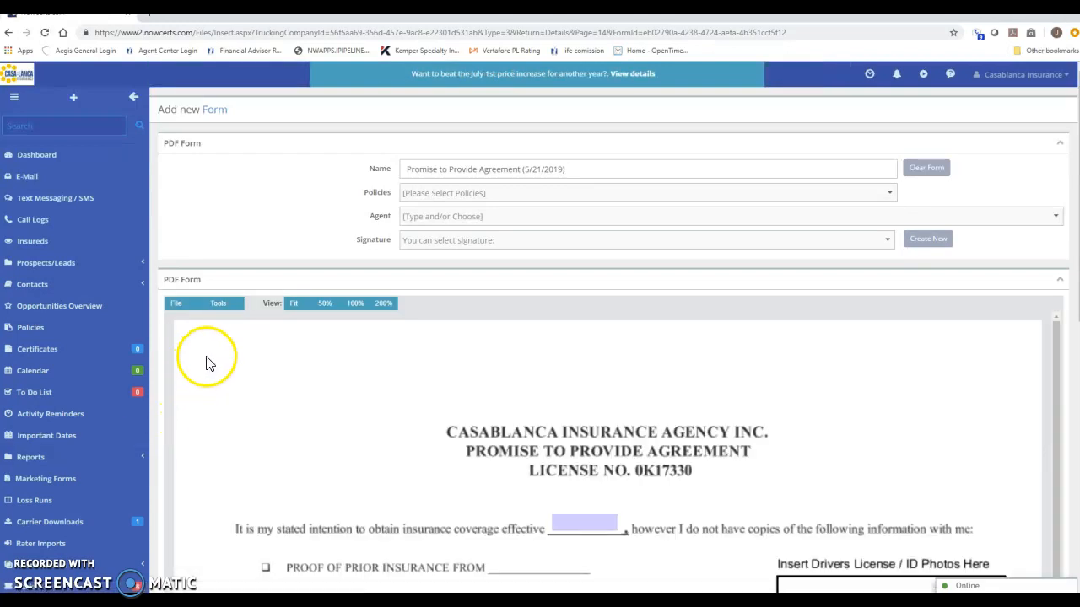
{"action": "scroll", "coordinate": [213, 390], "scroll_direction": "down", "scroll_amount": 2}
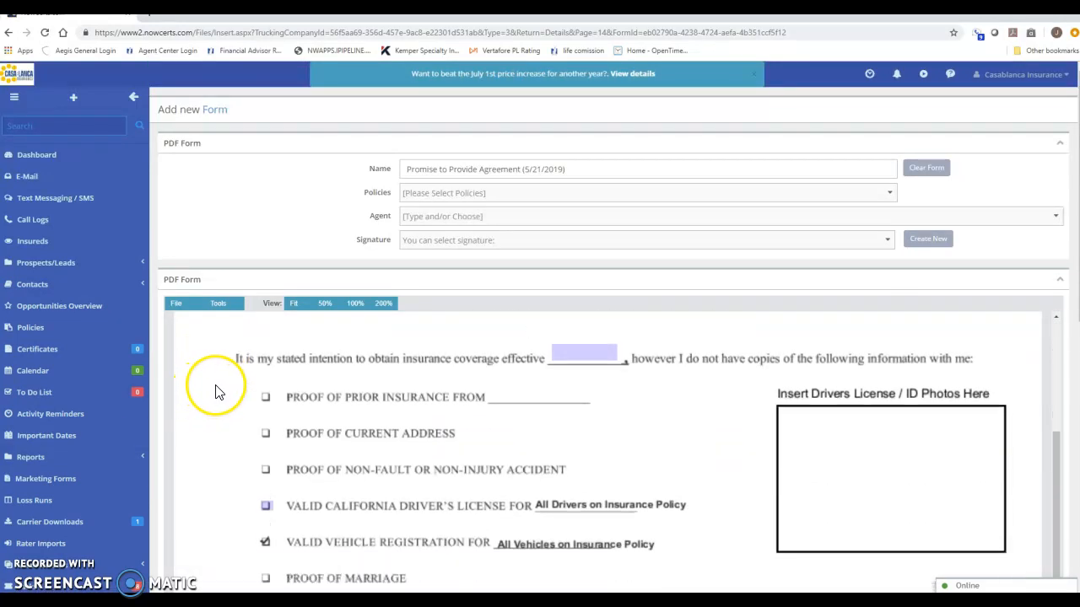
{"action": "scroll", "coordinate": [831, 455], "scroll_direction": "down", "scroll_amount": 3}
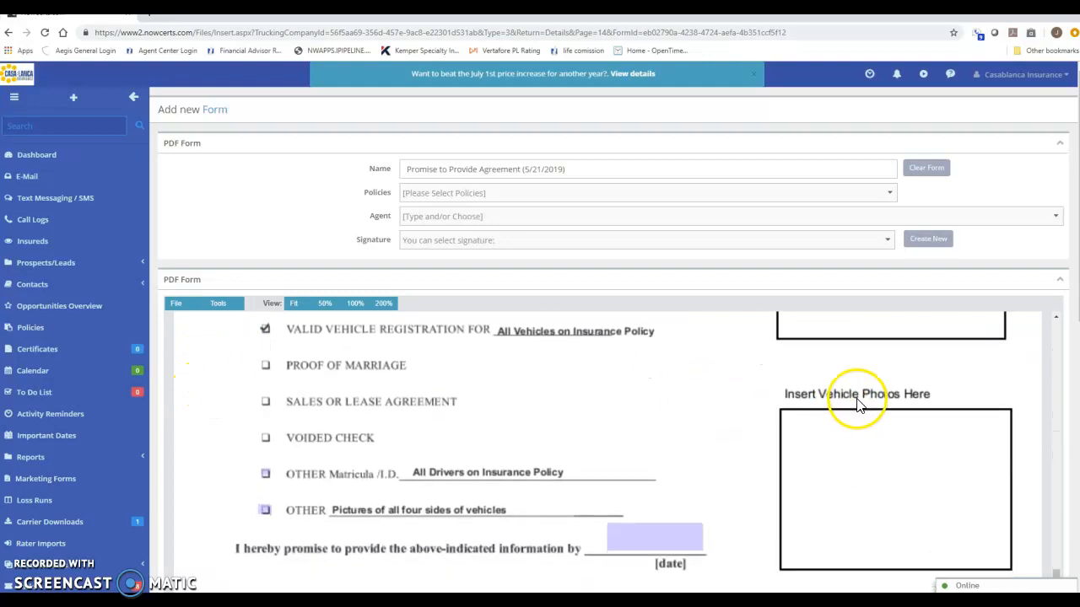
{"action": "scroll", "coordinate": [666, 418], "scroll_direction": "up", "scroll_amount": 5}
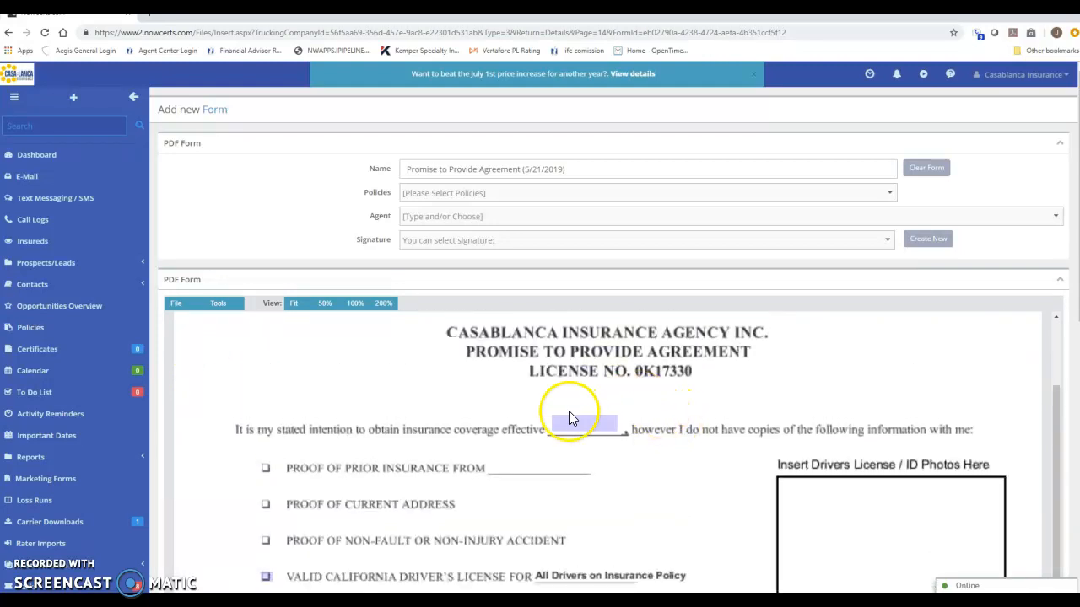
{"action": "scroll", "coordinate": [570, 420], "scroll_direction": "down", "scroll_amount": 5}
{"action": "scroll", "coordinate": [422, 523], "scroll_direction": "down", "scroll_amount": 6}
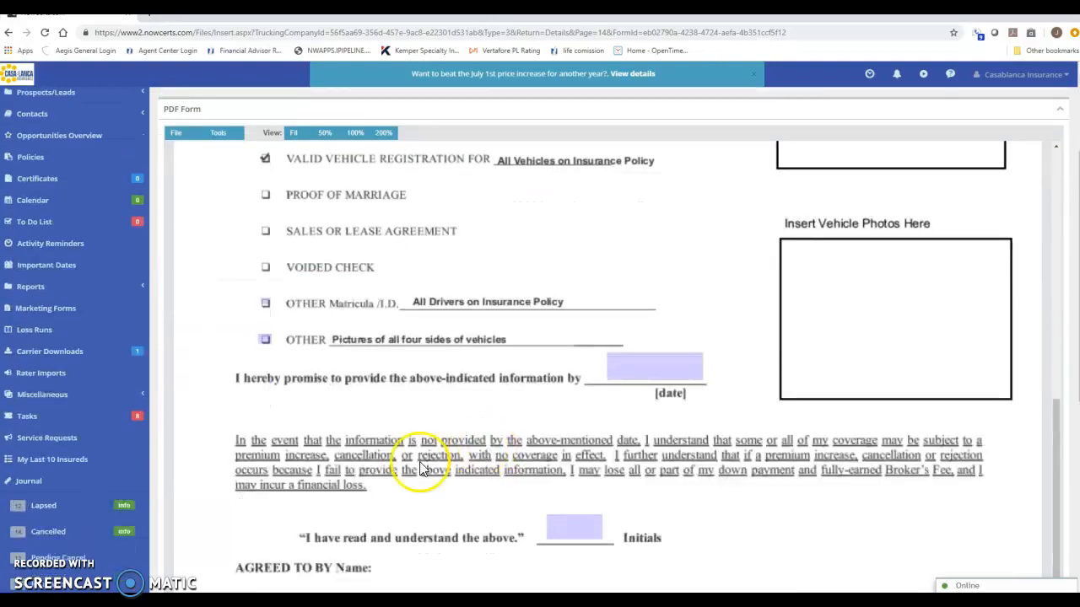
{"action": "left_click", "coordinate": [327, 432]}
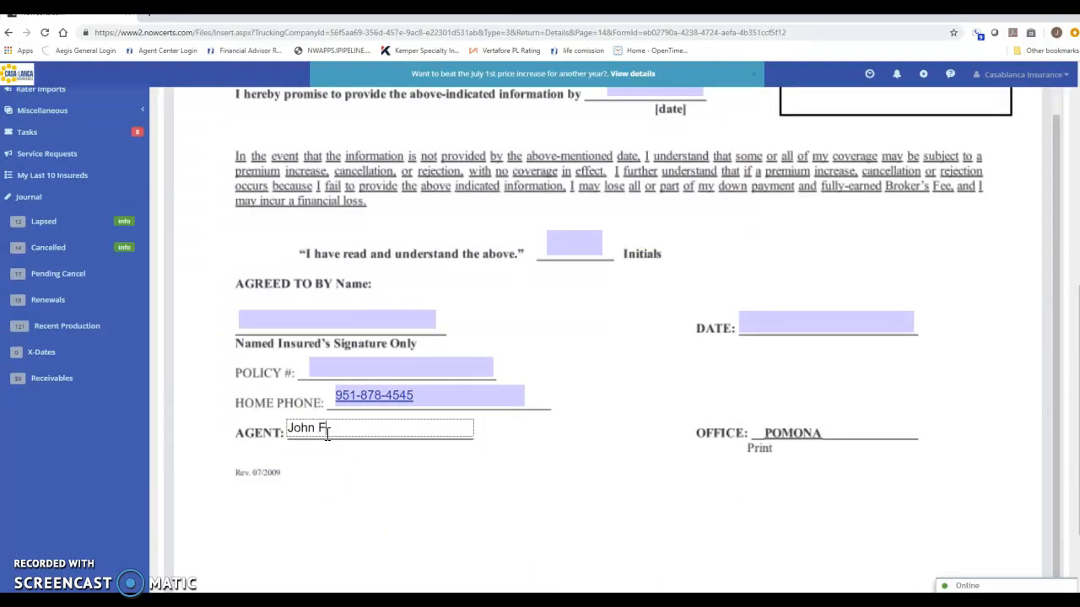
{"action": "left_click", "coordinate": [335, 369]}
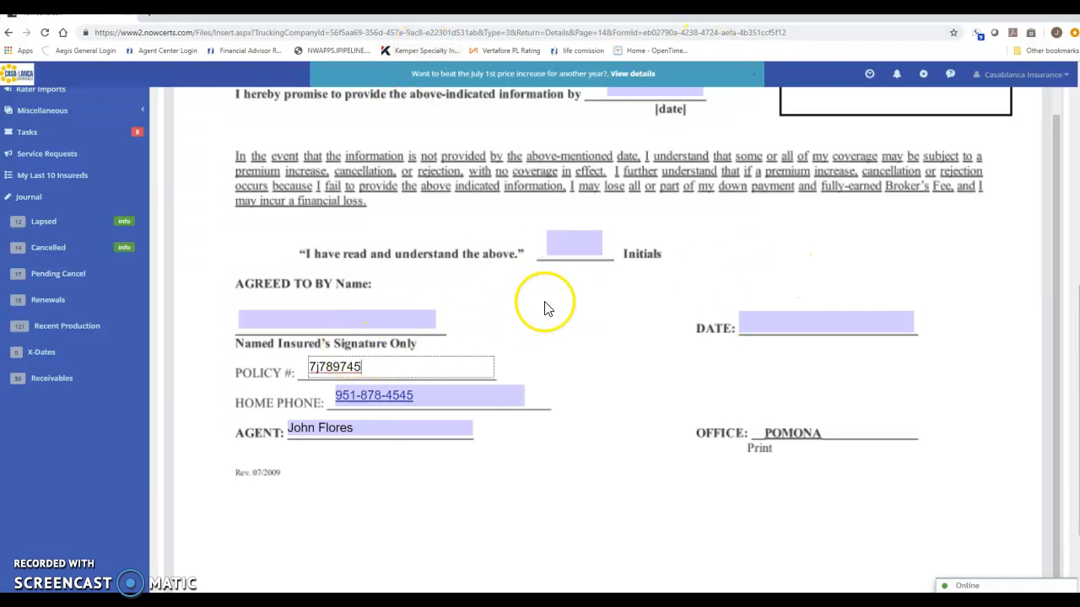
{"action": "left_click", "coordinate": [566, 335]}
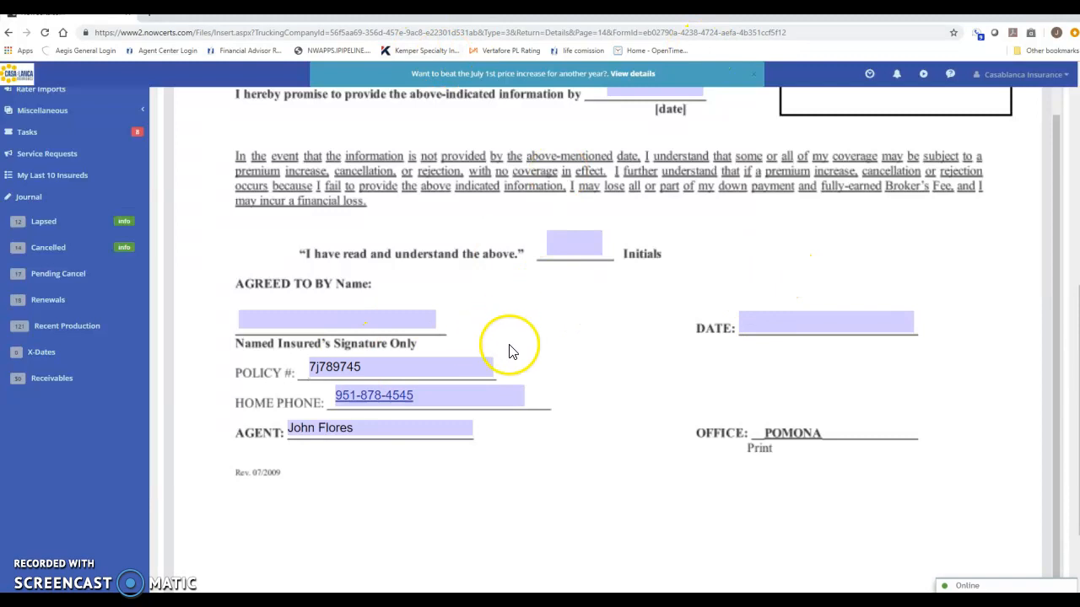
{"action": "scroll", "coordinate": [506, 350], "scroll_direction": "up", "scroll_amount": 4}
{"action": "scroll", "coordinate": [384, 363], "scroll_direction": "down", "scroll_amount": 5}
{"action": "left_click", "coordinate": [173, 569]}
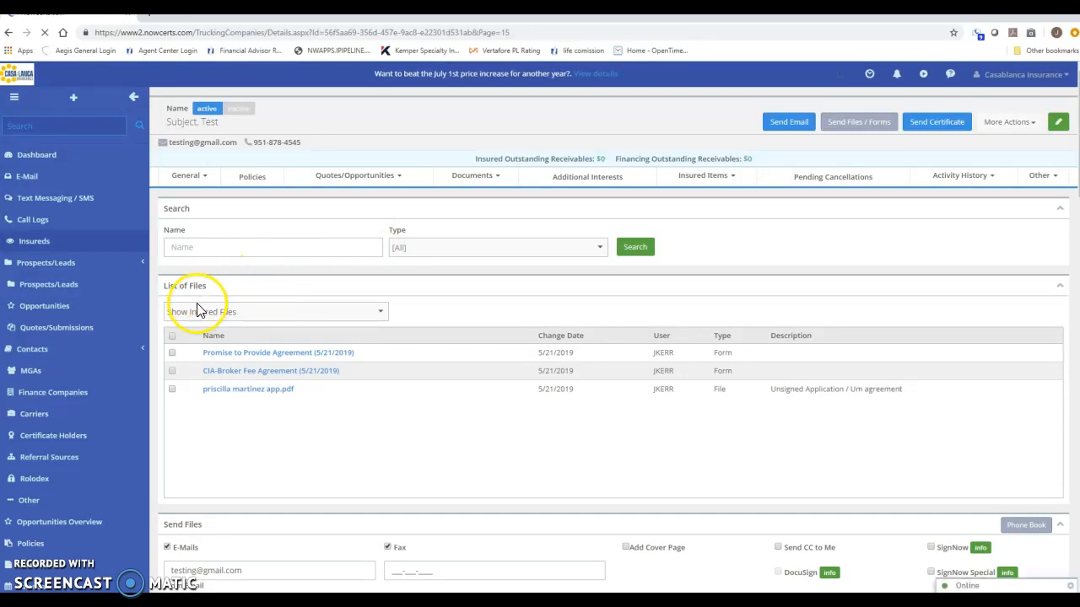
- Send all three insured files via SignNow Special by e-mail, with Fax turned off
{"action": "left_click", "coordinate": [172, 353]}
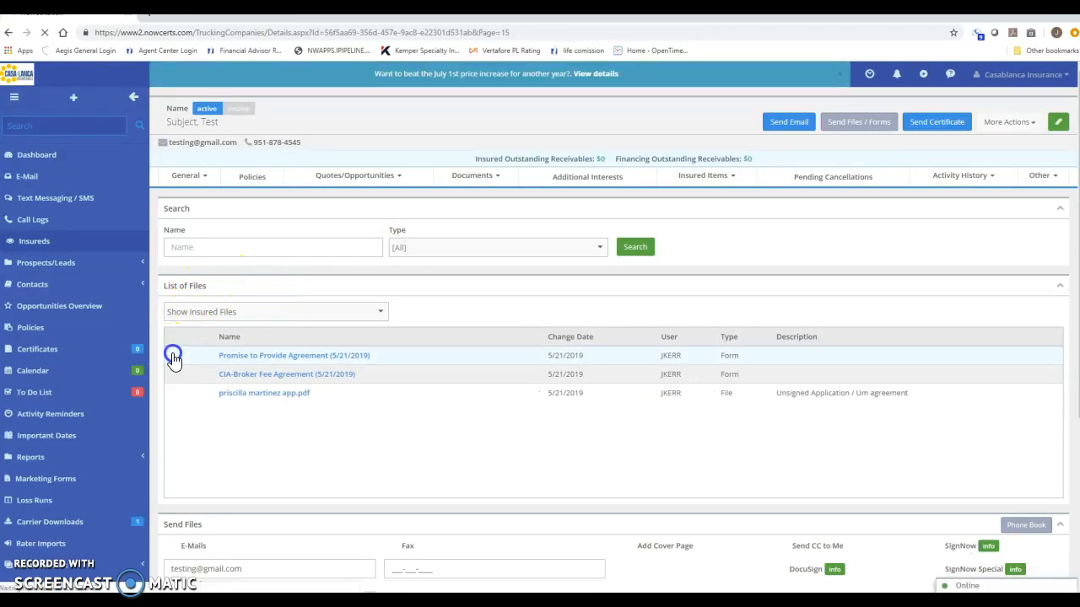
{"action": "left_click", "coordinate": [176, 337]}
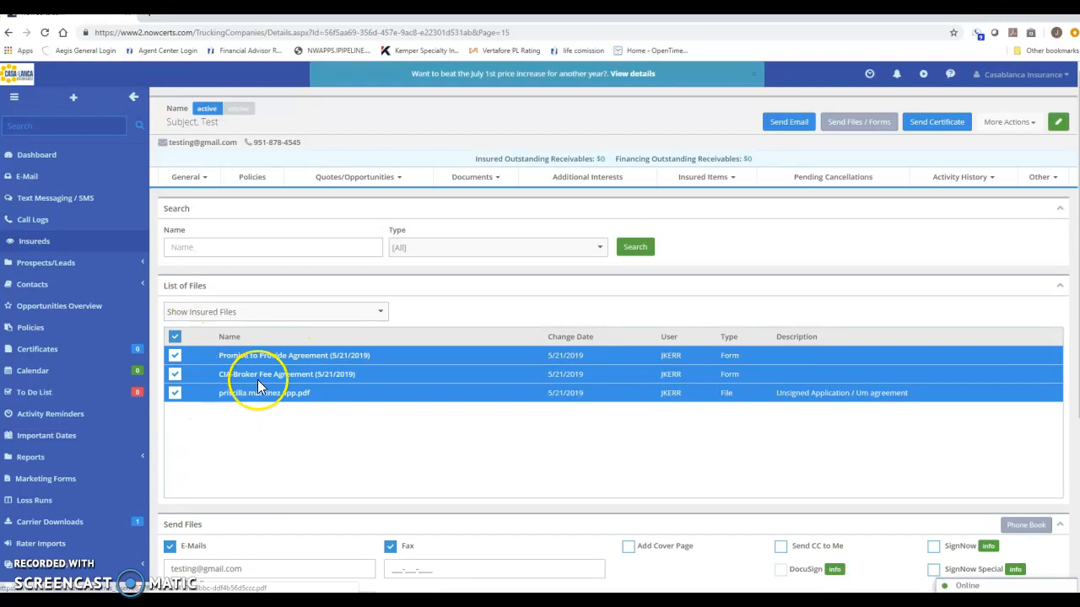
{"action": "scroll", "coordinate": [287, 398], "scroll_direction": "down", "scroll_amount": 3}
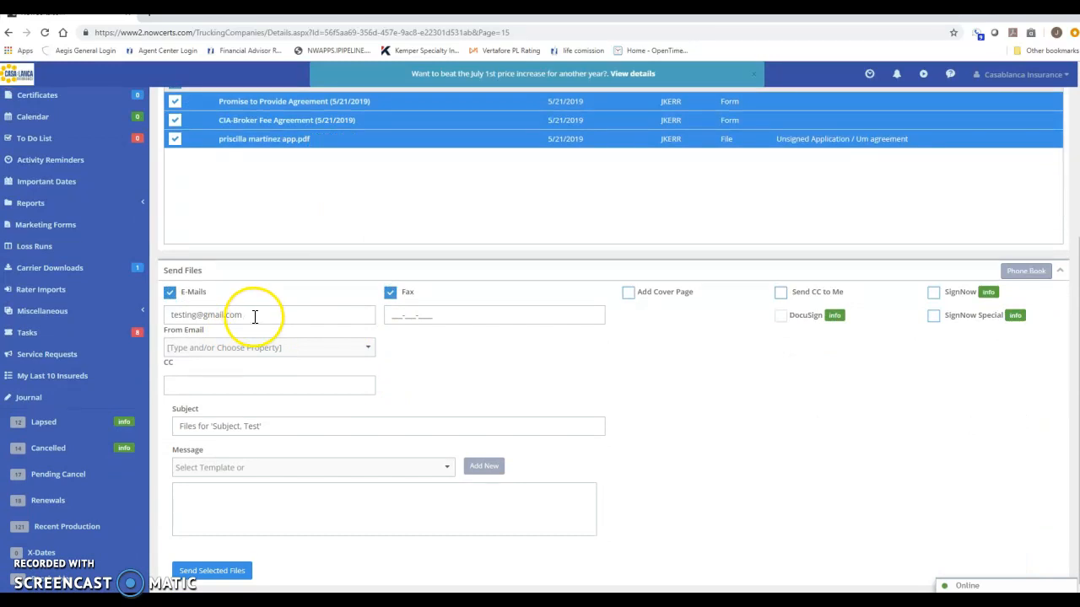
{"action": "left_click", "coordinate": [390, 291]}
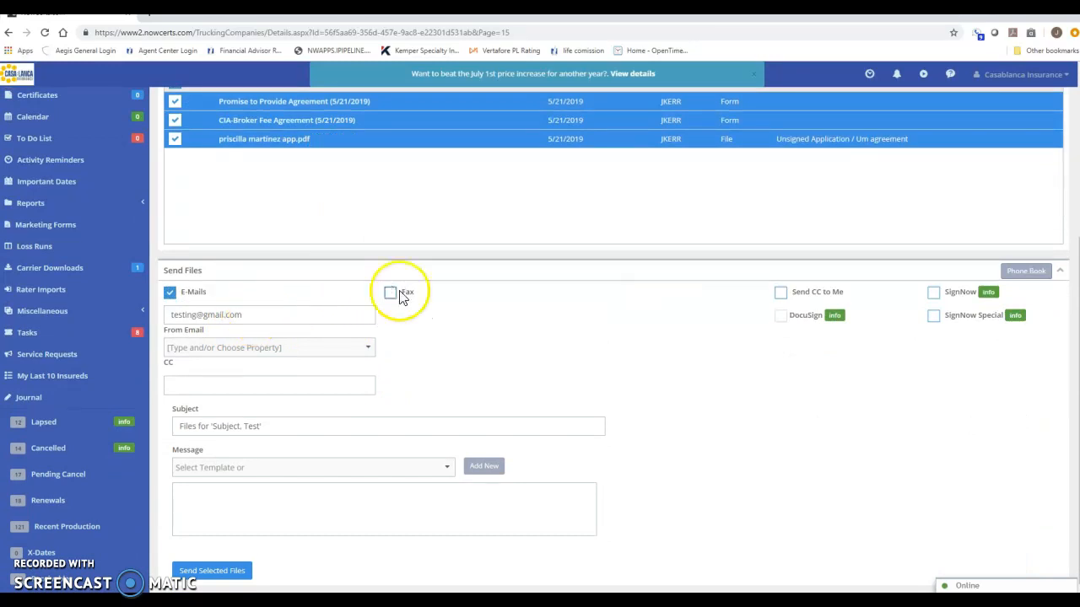
{"action": "left_click", "coordinate": [933, 319]}
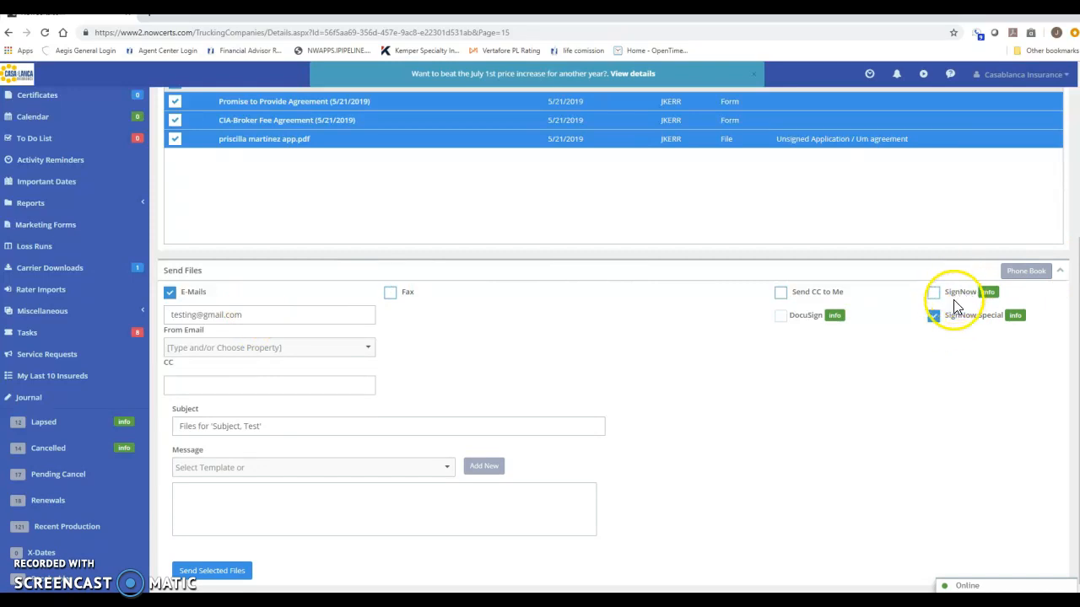
{"action": "left_click", "coordinate": [215, 570]}
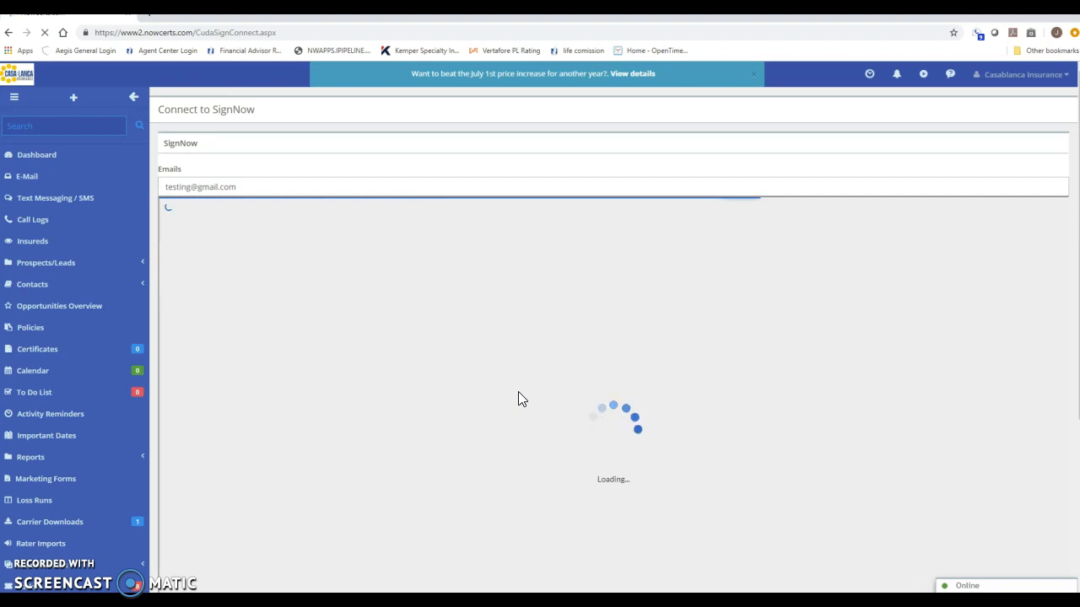
- Start a document merge from the application PDF's More actions menu in SignNow
{"action": "scroll", "coordinate": [518, 391], "scroll_direction": "down", "scroll_amount": 2}
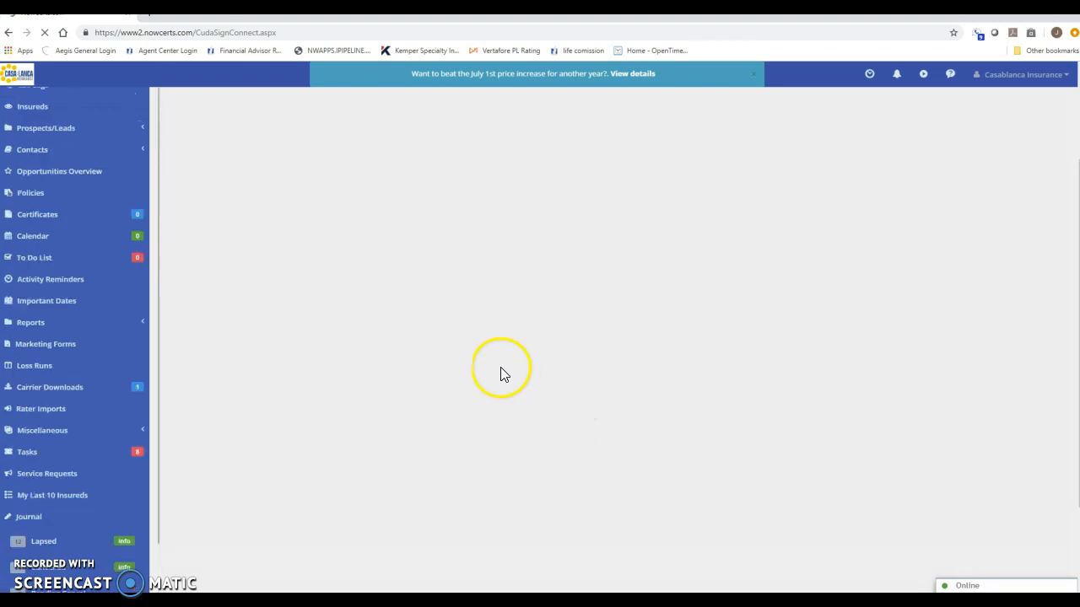
{"action": "left_click", "coordinate": [476, 406]}
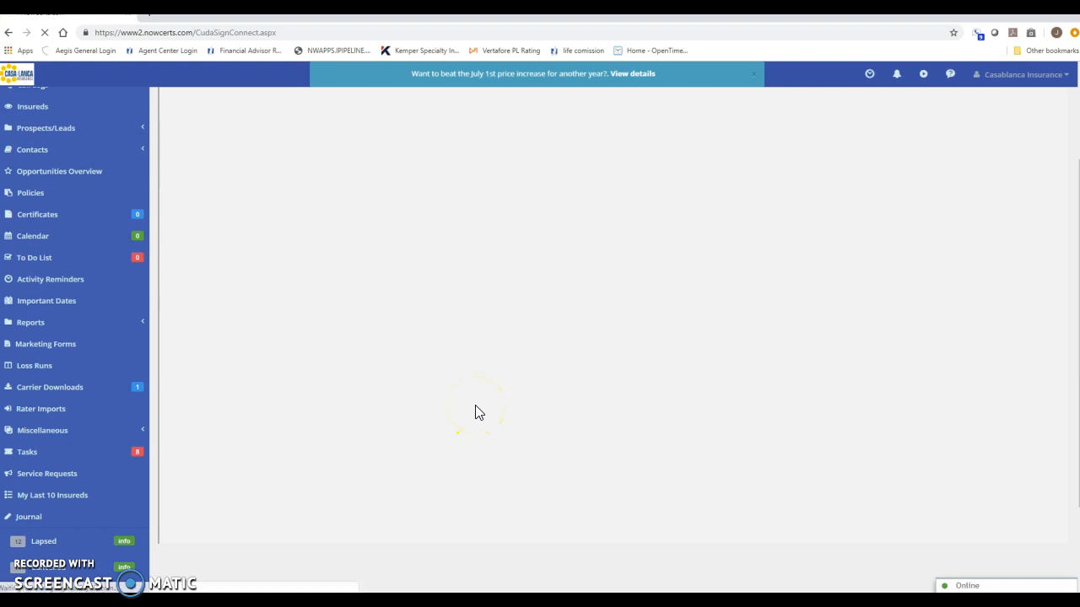
{"action": "scroll", "coordinate": [476, 405], "scroll_direction": "up", "scroll_amount": 3}
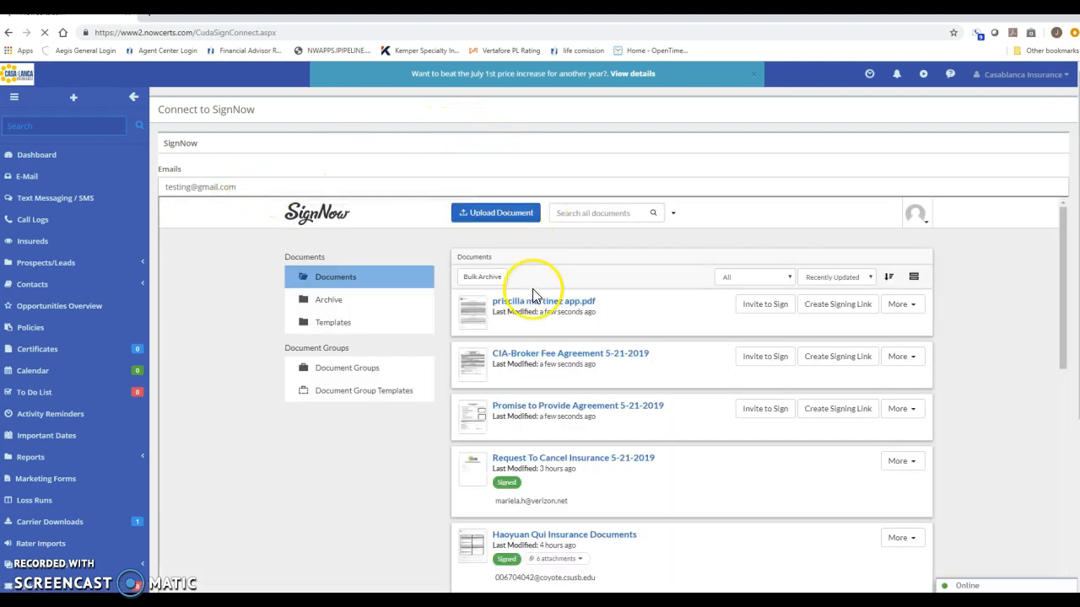
{"action": "left_click", "coordinate": [898, 304]}
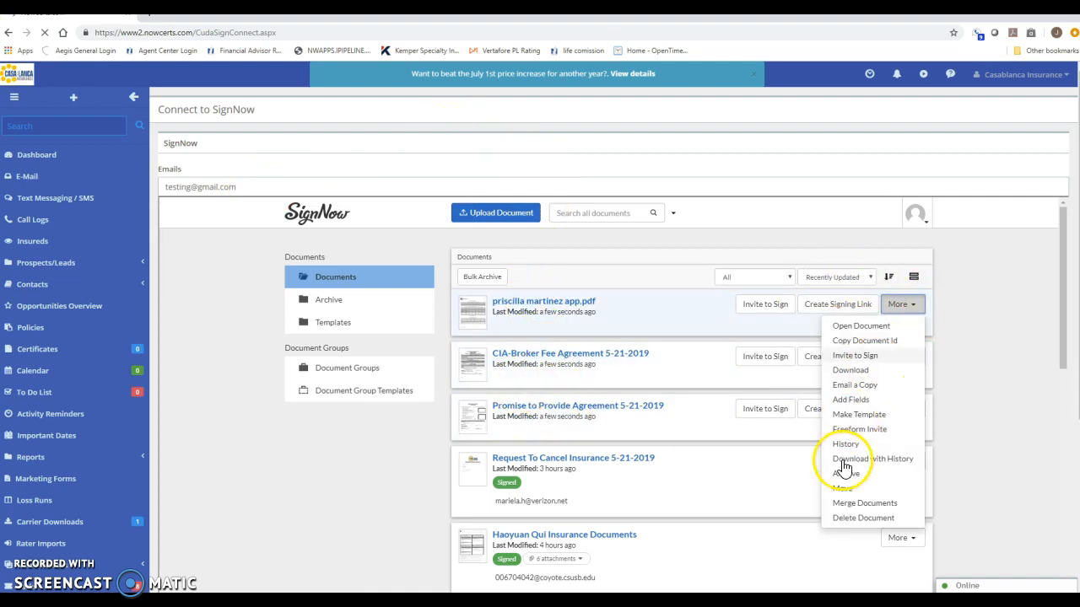
{"action": "left_click", "coordinate": [848, 507]}
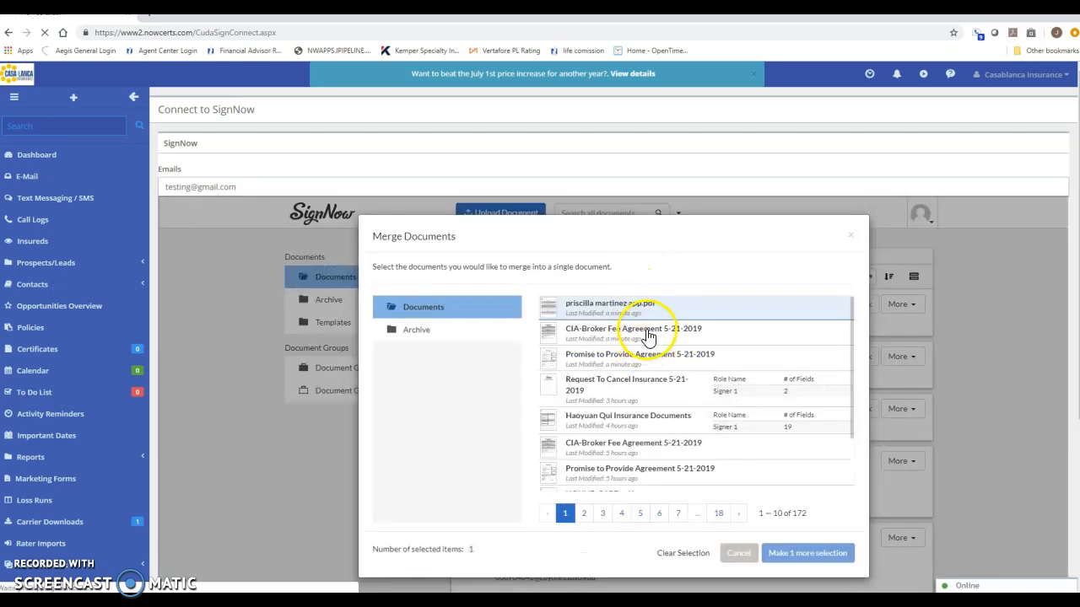
- Add the CIA-Broker Fee Agreement and Promise to Provide Agreement to the merge selection
{"action": "left_click", "coordinate": [643, 337]}
{"action": "left_click", "coordinate": [631, 359]}
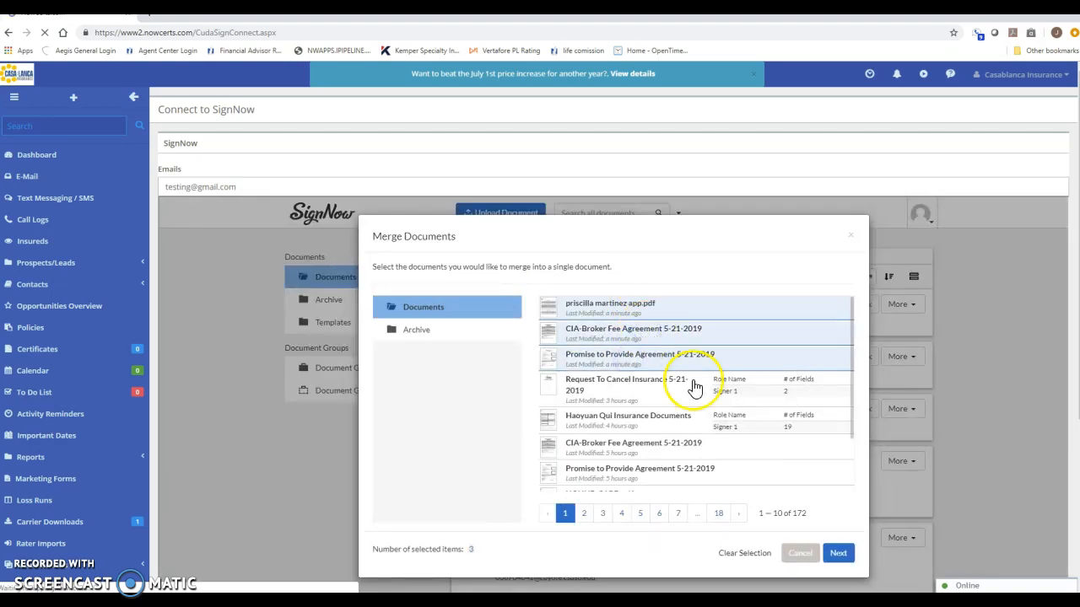
{"action": "left_click", "coordinate": [835, 557]}
- Name the merged document 'Testing subject', reposition the application in the order, and merge
{"action": "left_click", "coordinate": [486, 287]}
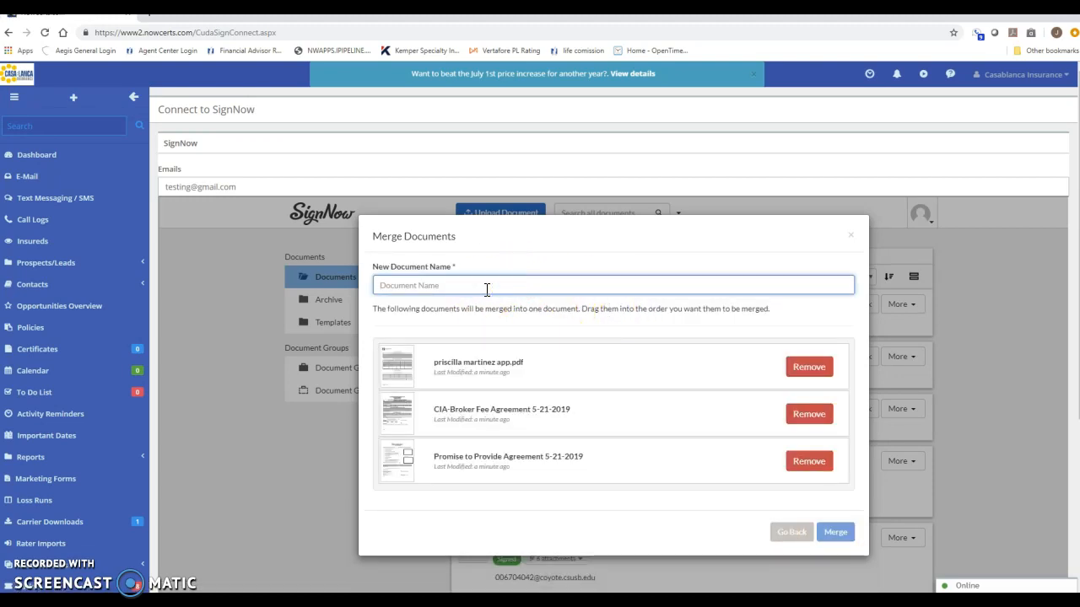
{"action": "type", "text": "T"}
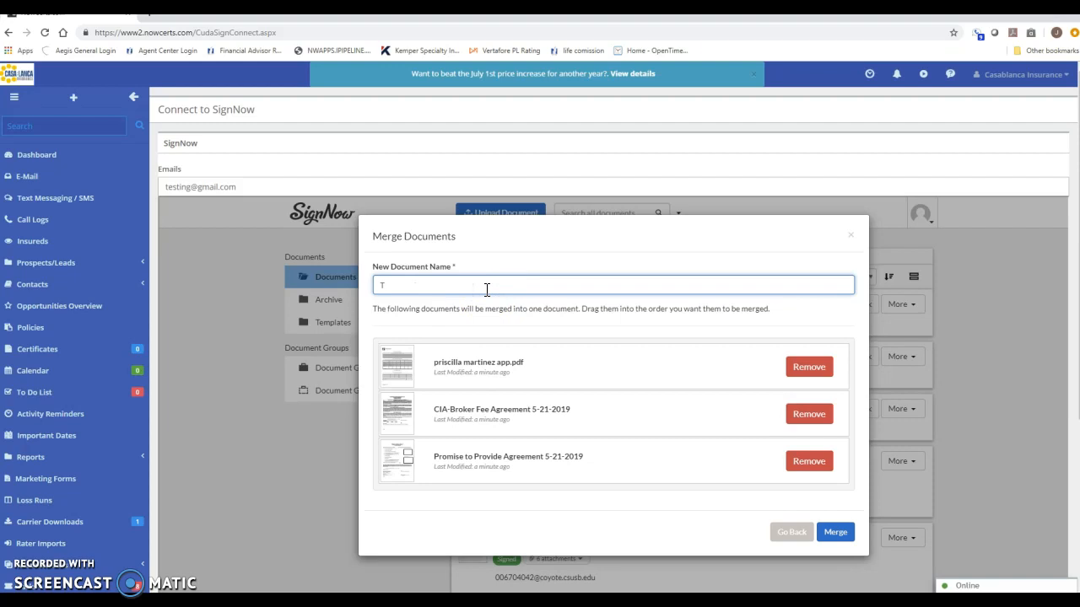
{"action": "type", "text": "esting subject"}
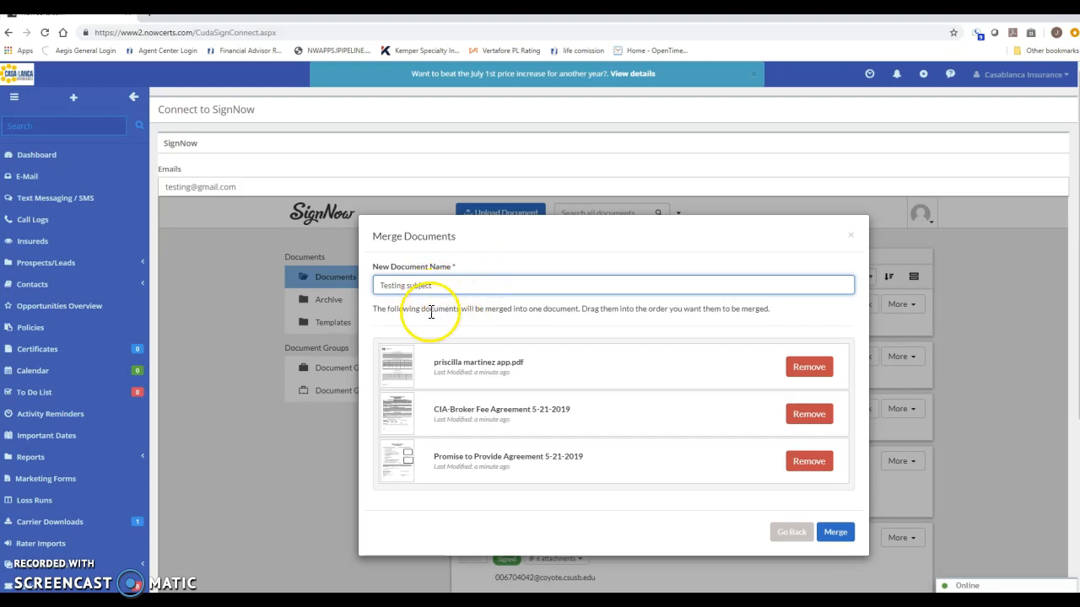
{"action": "left_click_drag", "start_coordinate": [400, 360], "coordinate": [389, 424]}
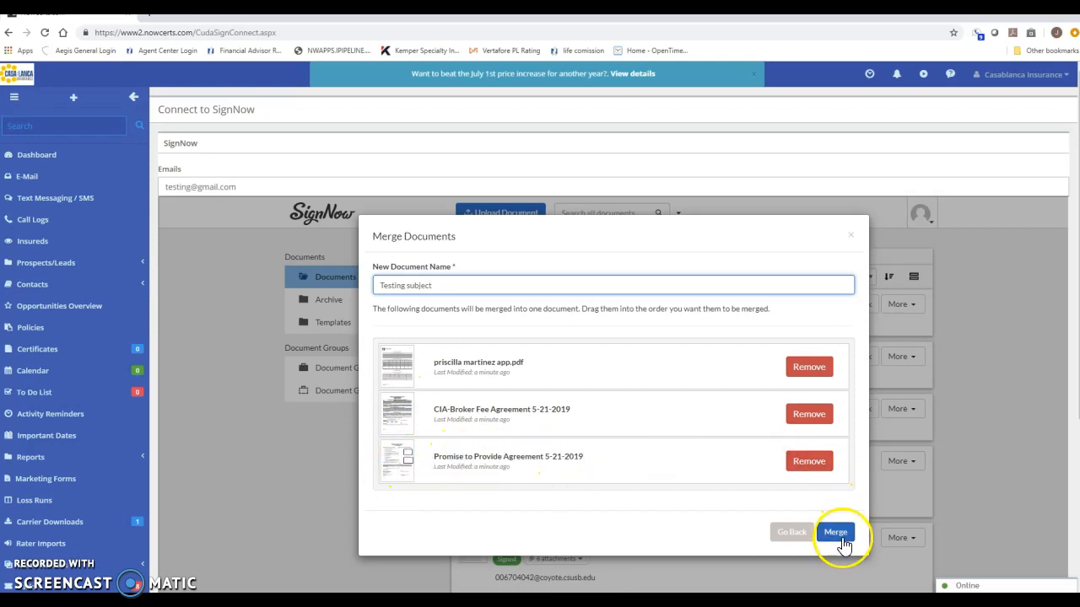
{"action": "left_click", "coordinate": [835, 535]}
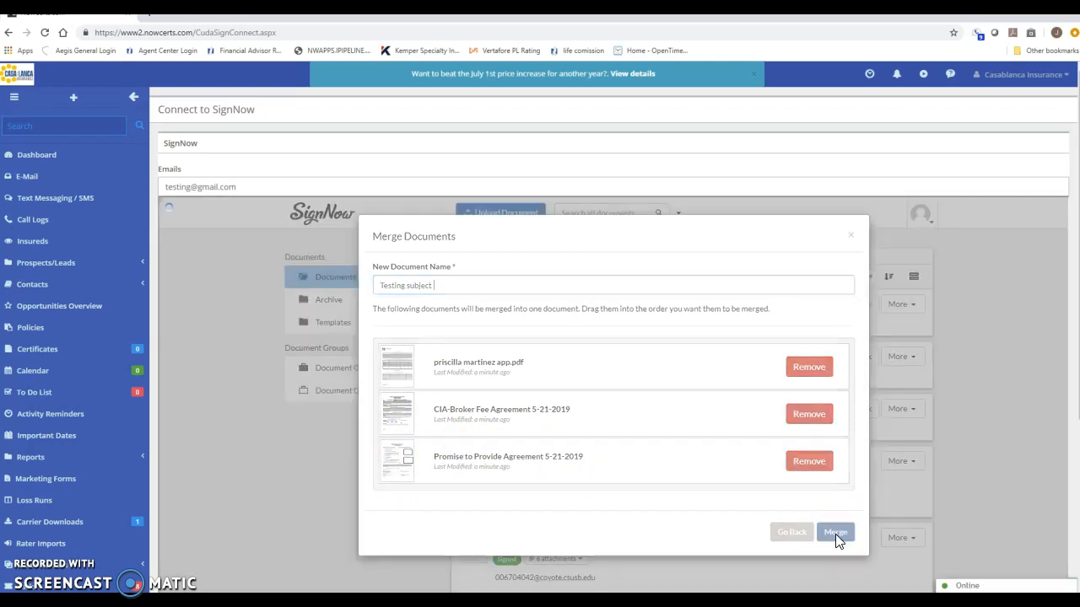